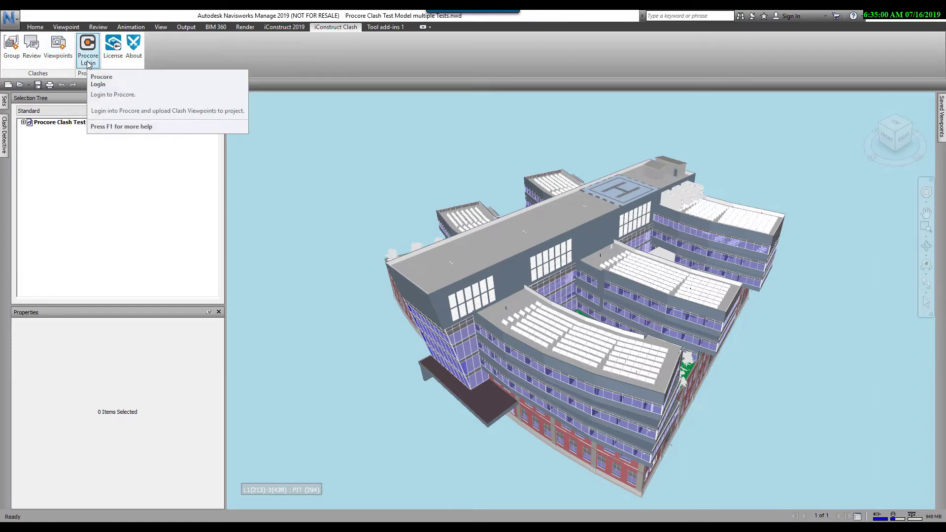
Step: Select all three clash tests with the Zone-Level-Proximity template, Clash category and Proximity rule
left_click(12, 45)
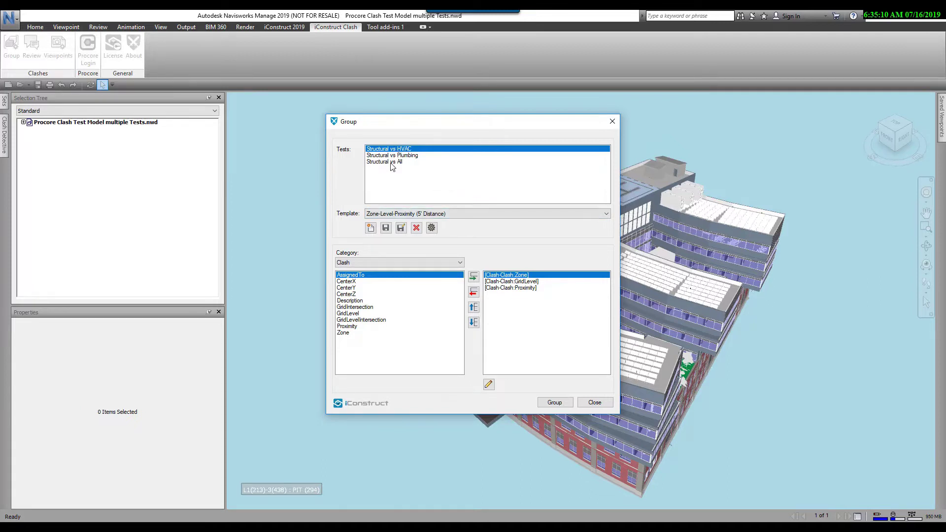
left_click(393, 163, "shift")
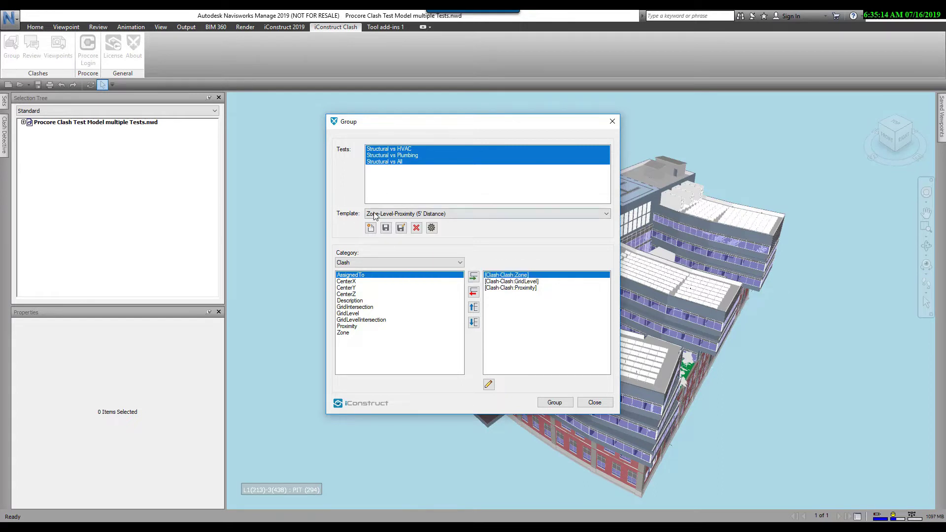
left_click(605, 214)
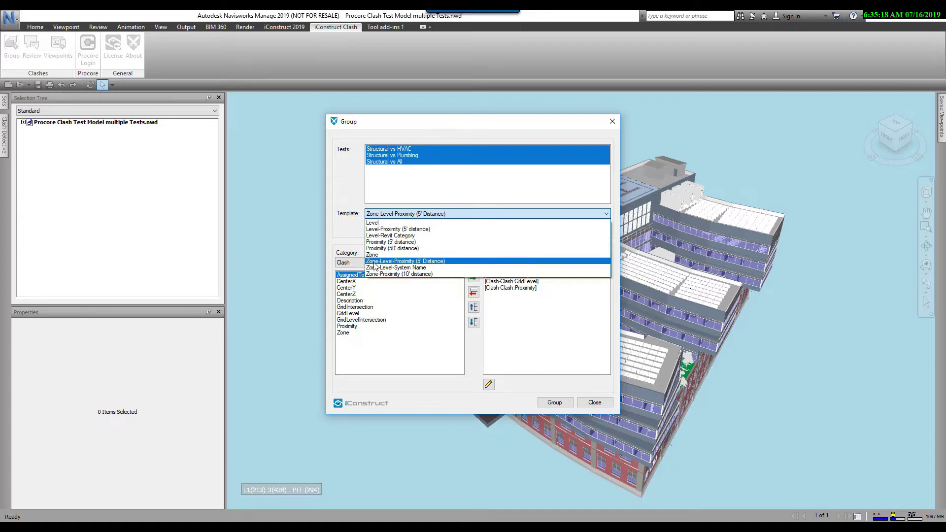
left_click(427, 261)
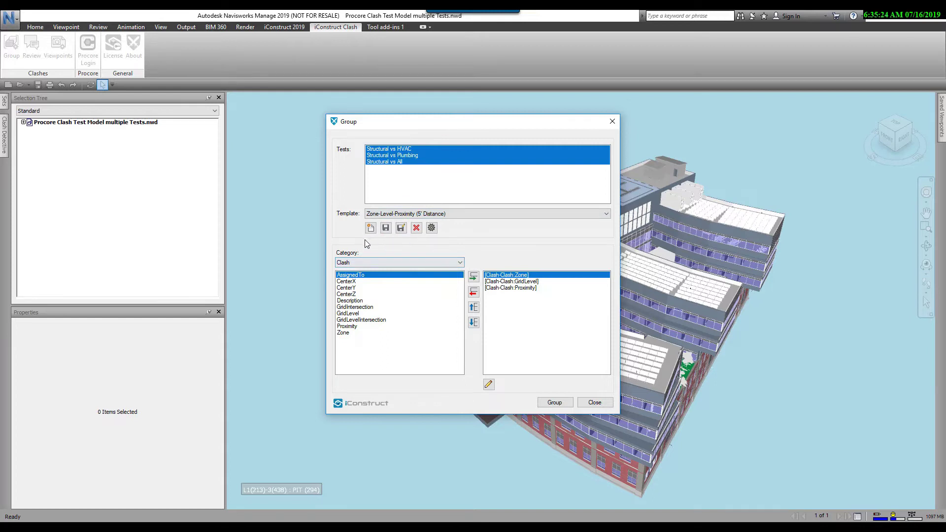
left_click(460, 264)
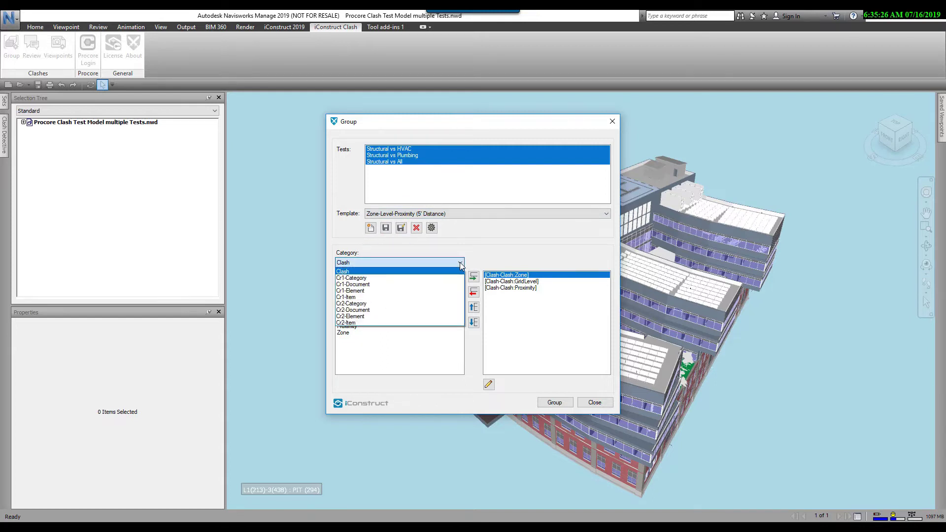
left_click(460, 265)
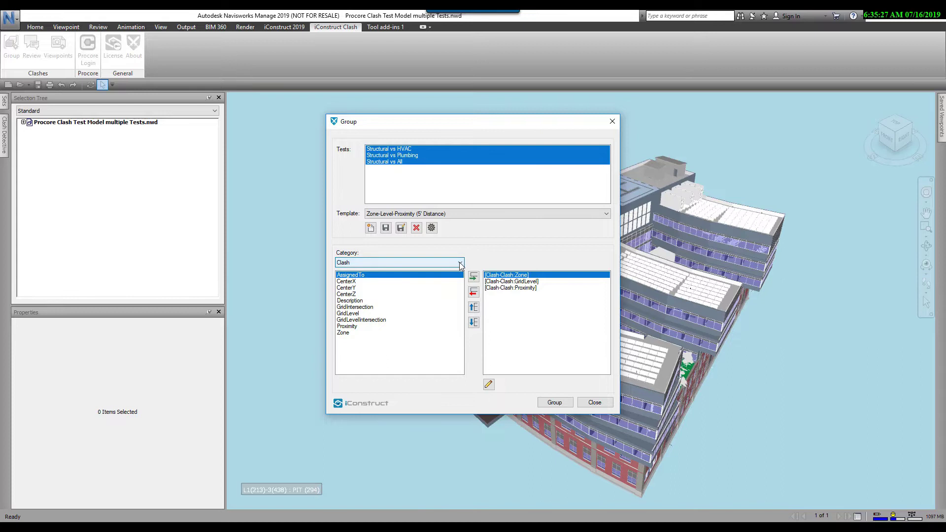
left_click(528, 289)
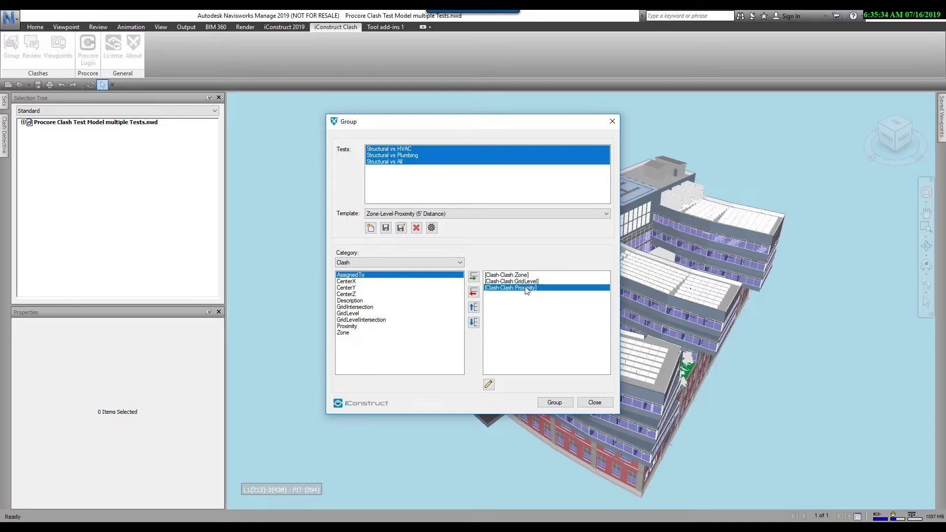
Step: Change the proximity distance to 25 ft, save the template, and run the grouping
left_click(488, 384)
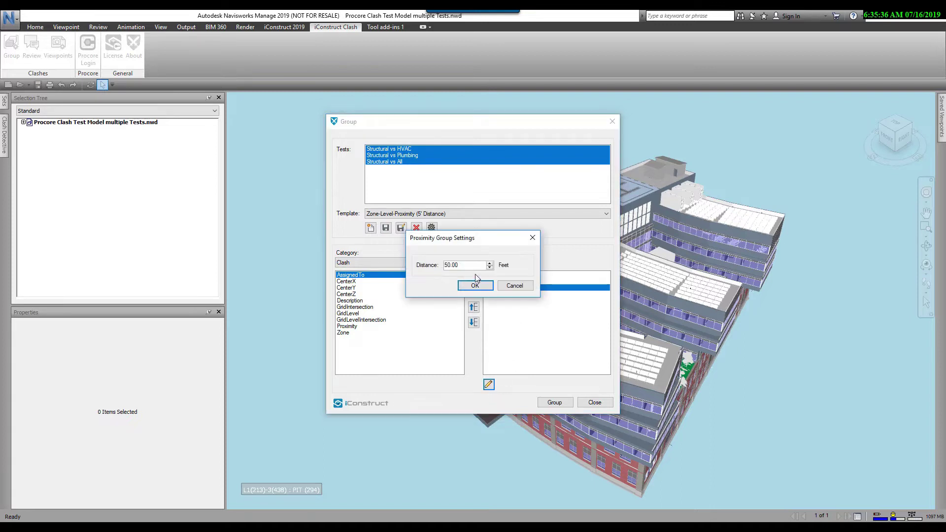
double_click(446, 264)
type("25")
left_click(476, 286)
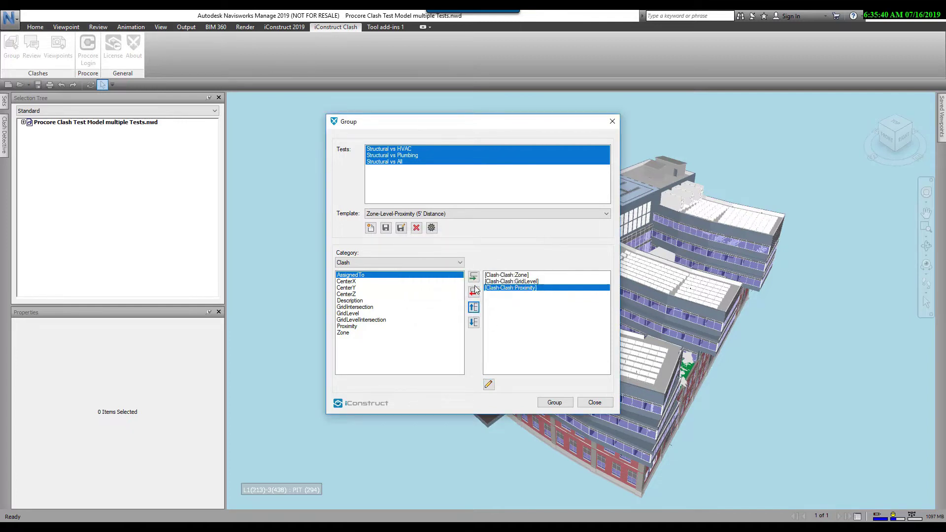
left_click(386, 230)
left_click(558, 404)
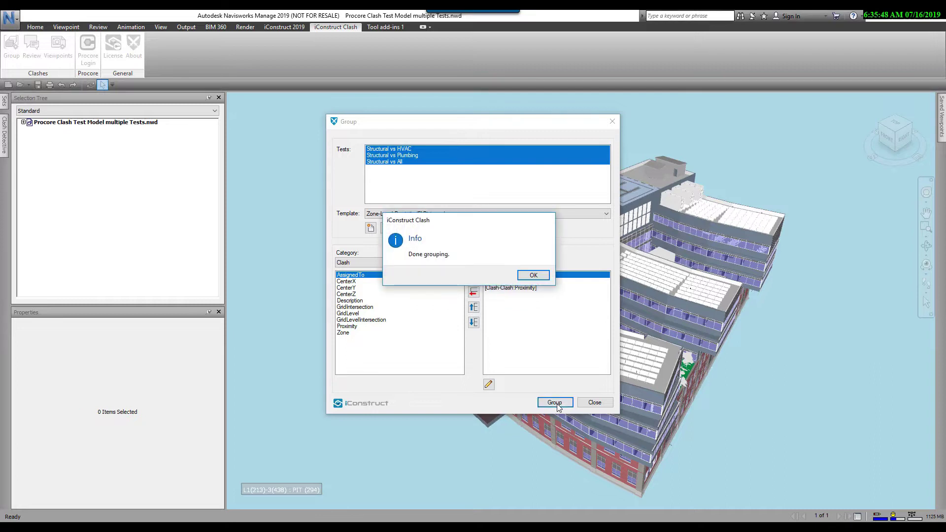
left_click(536, 275)
left_click(595, 403)
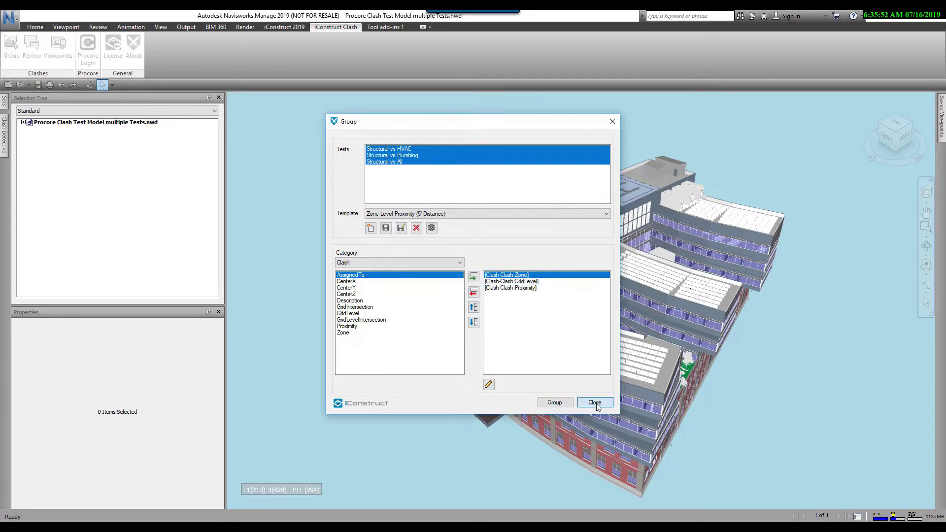
left_click(7, 138)
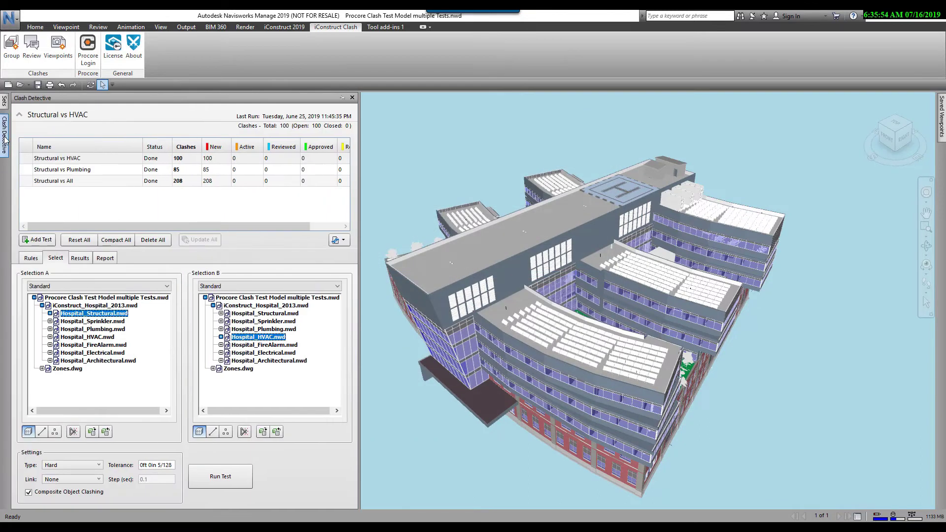
left_click(81, 257)
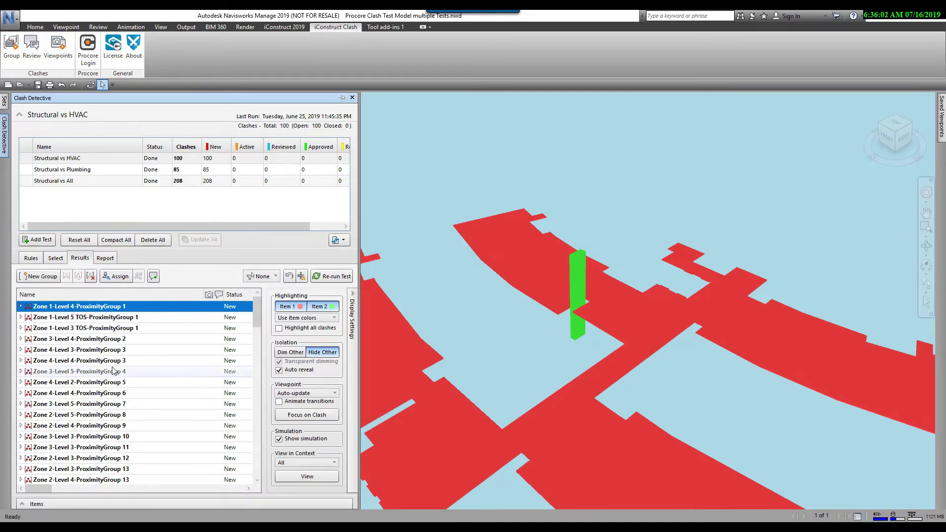
left_click(31, 258)
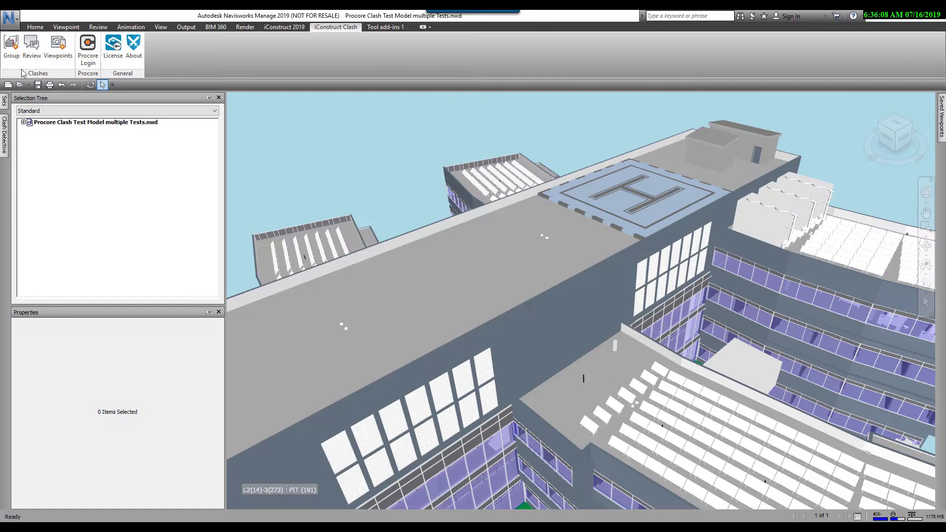
Step: Open the Structural vs HVAC review and inspect the 10-clash Zone 4 Level 4 group's beams and duct
left_click(32, 45)
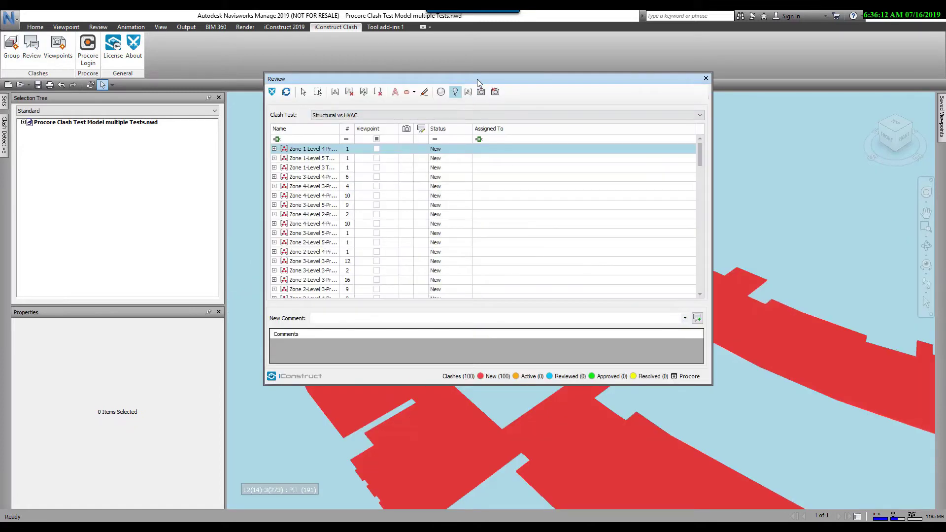
left_click_drag(477, 79, 710, 105)
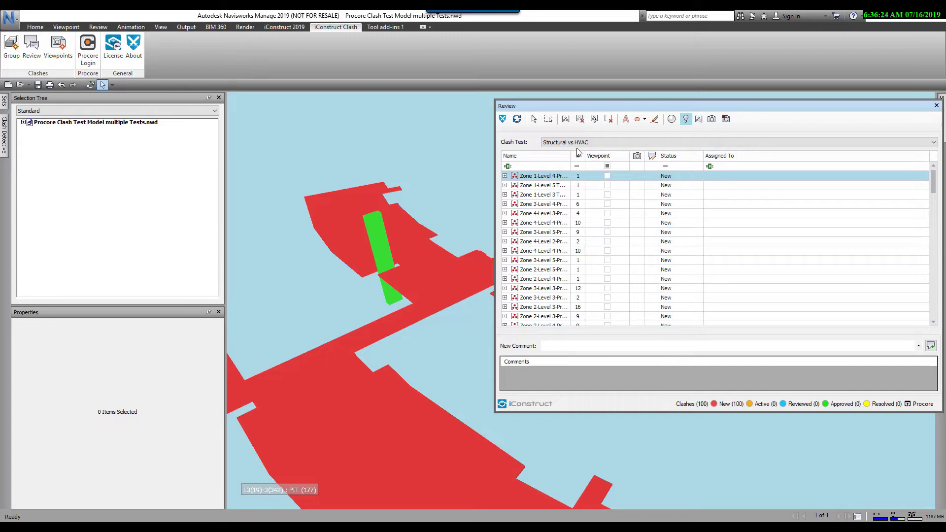
left_click(547, 226)
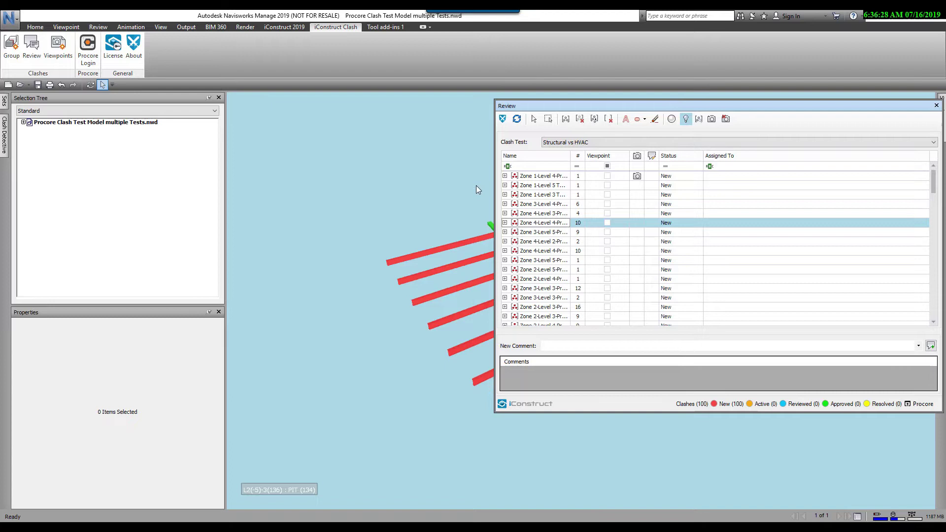
middle_click_drag(476, 185, 285, 197)
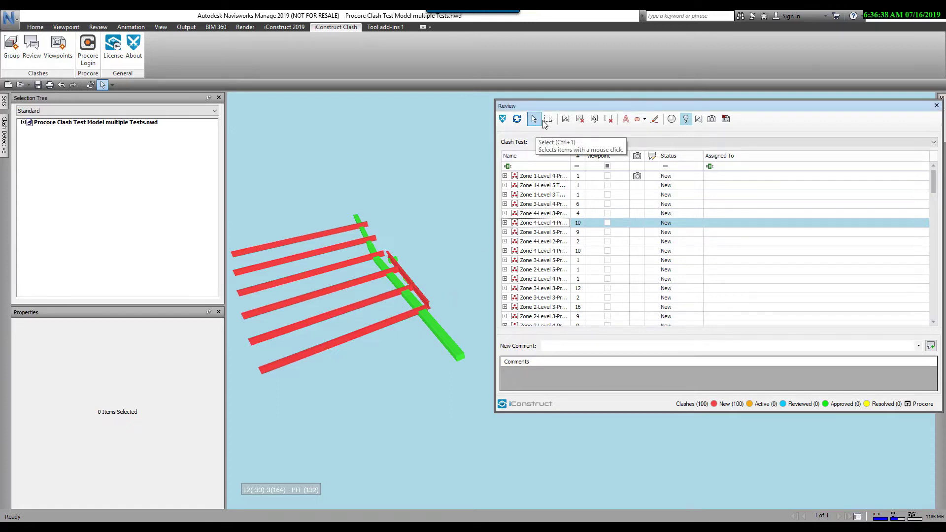
Step: Make a group from the lower duct, then open the 16-clash Zone 2 Level 3 group
left_click(449, 339)
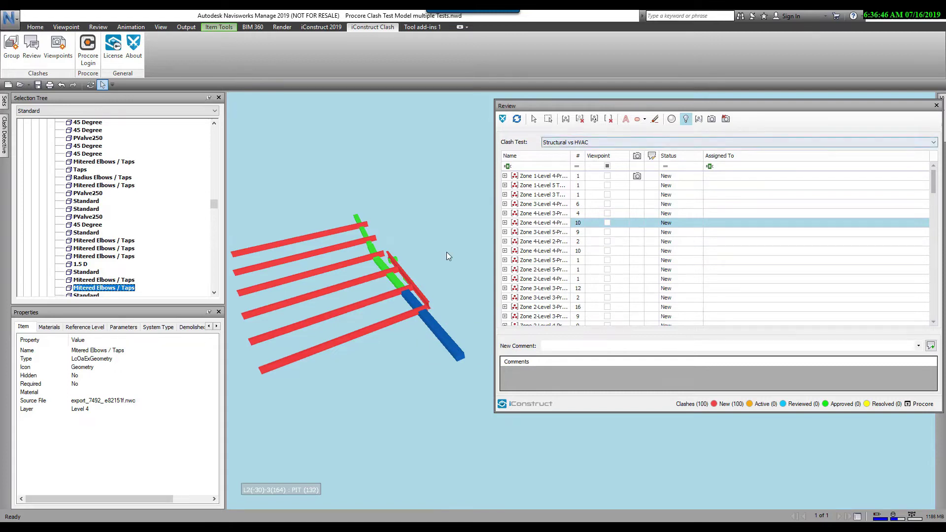
left_click(566, 121)
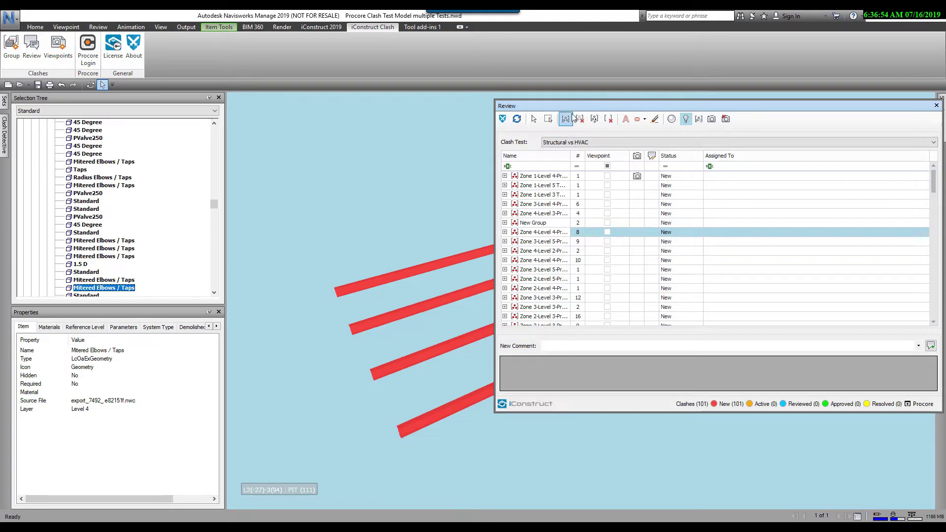
left_click_drag(571, 105, 722, 121)
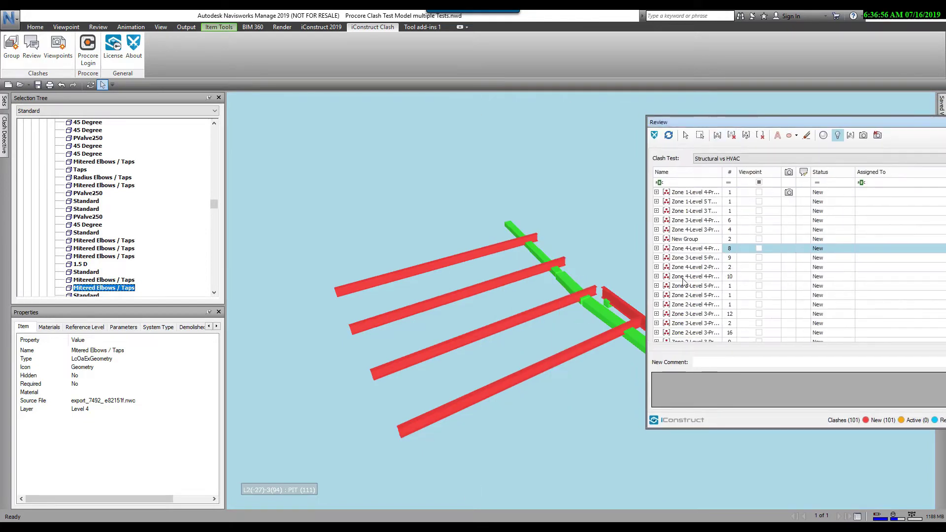
left_click(690, 314)
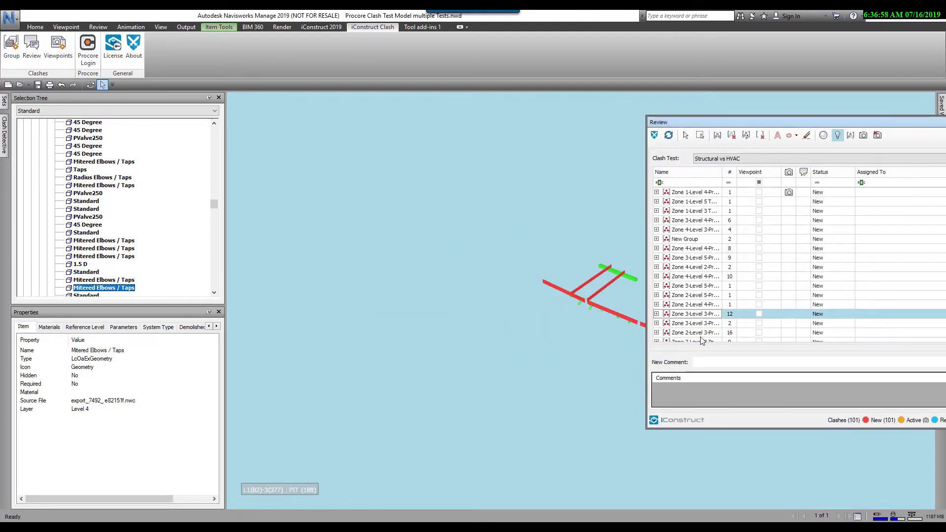
left_click(696, 333)
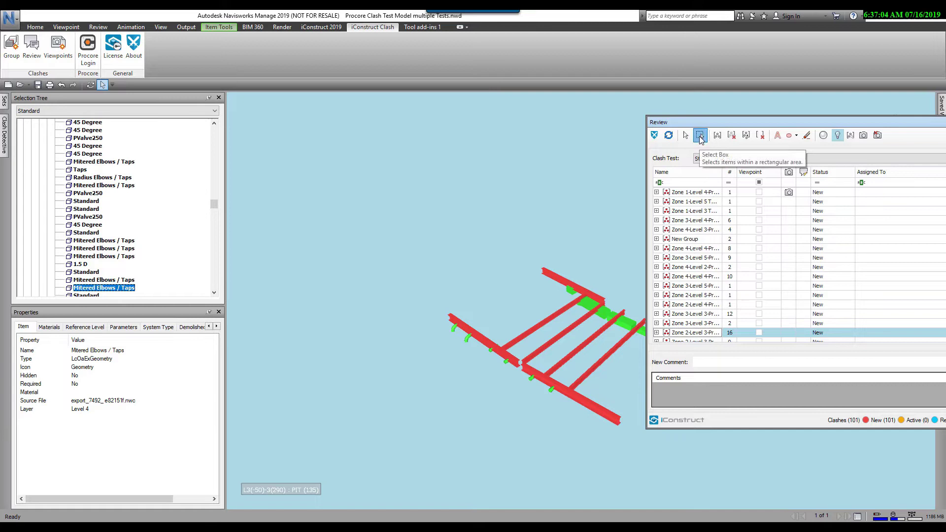
Step: Group the left beam's 11 selected items into New Group 1 and center the beams
left_click_drag(441, 307, 567, 430)
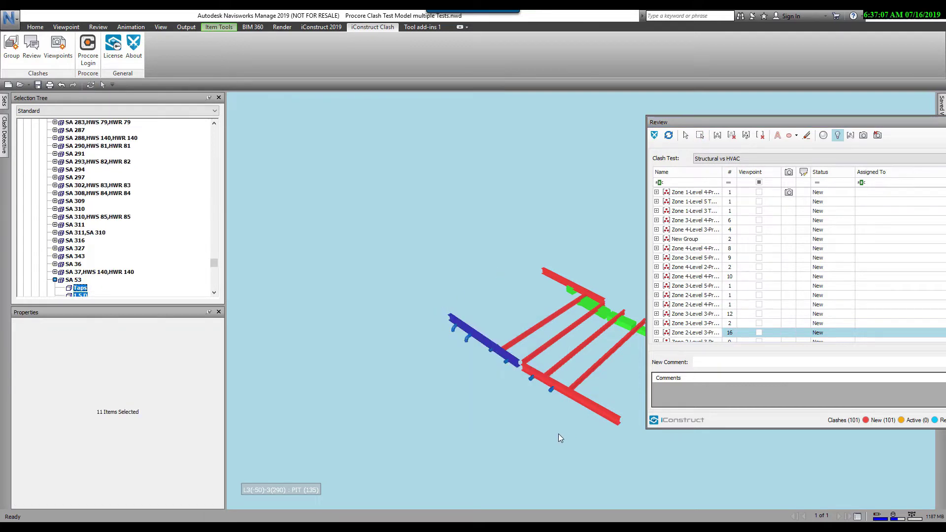
left_click(717, 136)
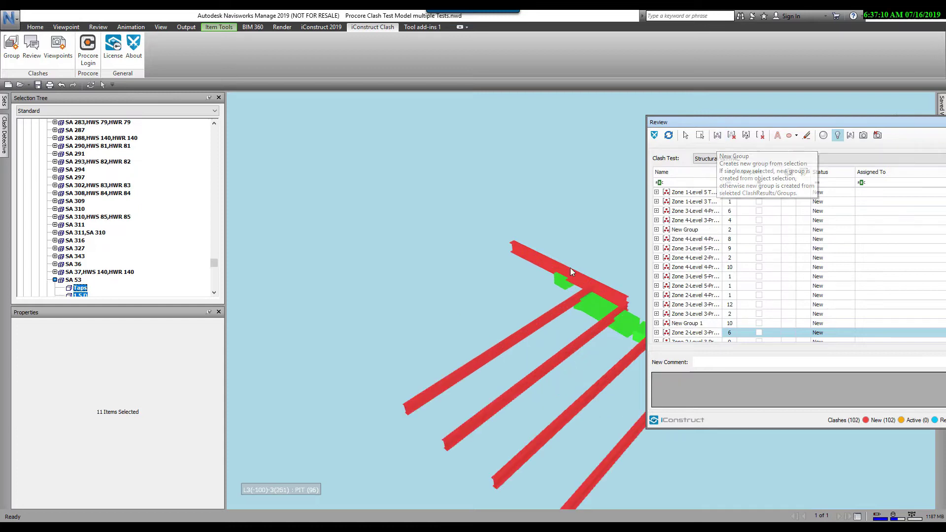
middle_click_drag(567, 347, 481, 299)
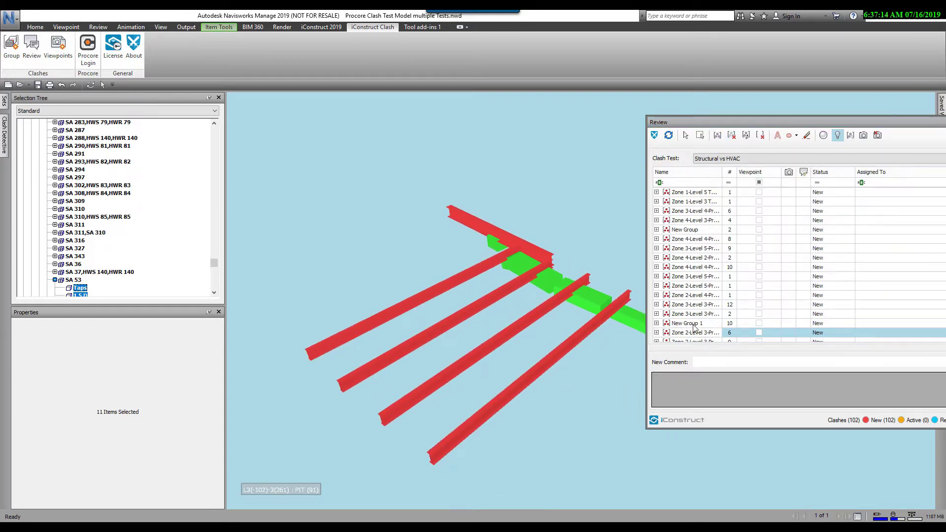
middle_click_drag(560, 287, 469, 295)
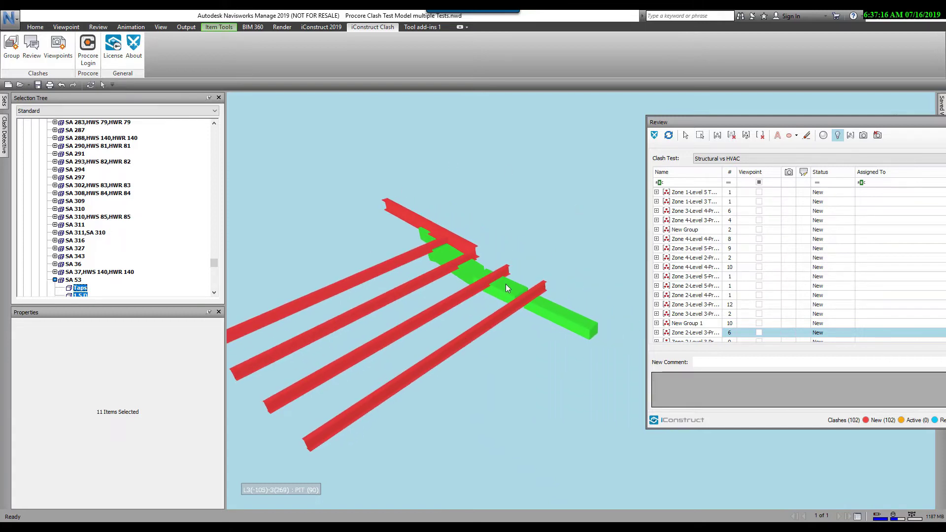
Step: Circle the beam clash with a red ellipse redline labelled 'Testing'
left_click(790, 135)
left_click_drag(359, 176, 622, 376)
left_click(777, 135)
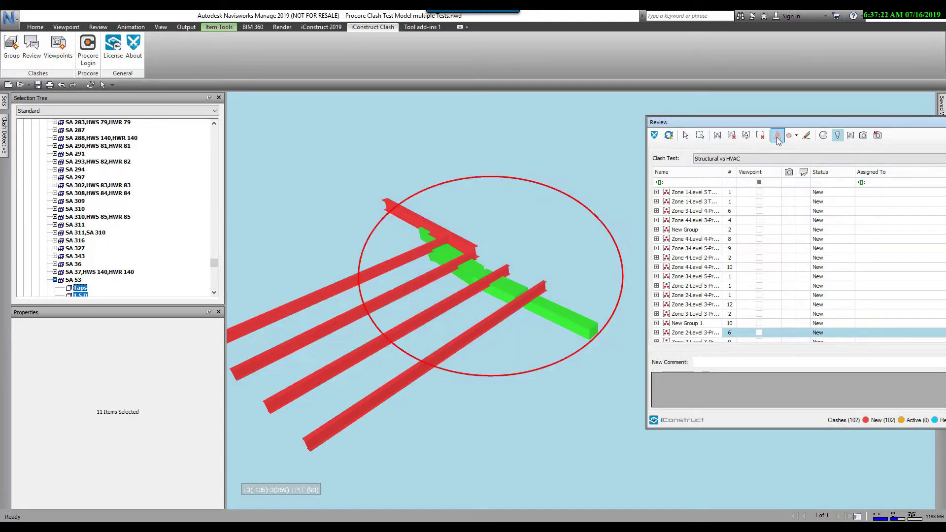
left_click(494, 225)
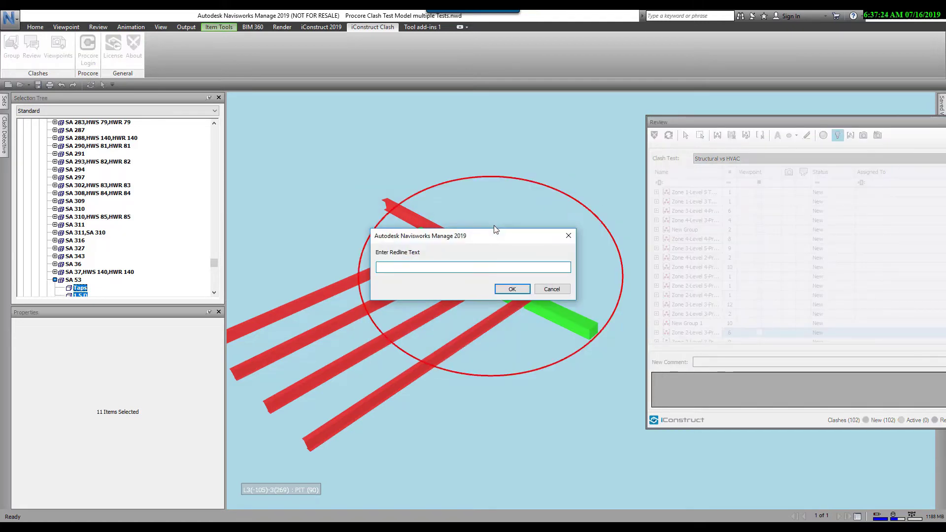
type("TEsting")
left_click(519, 290)
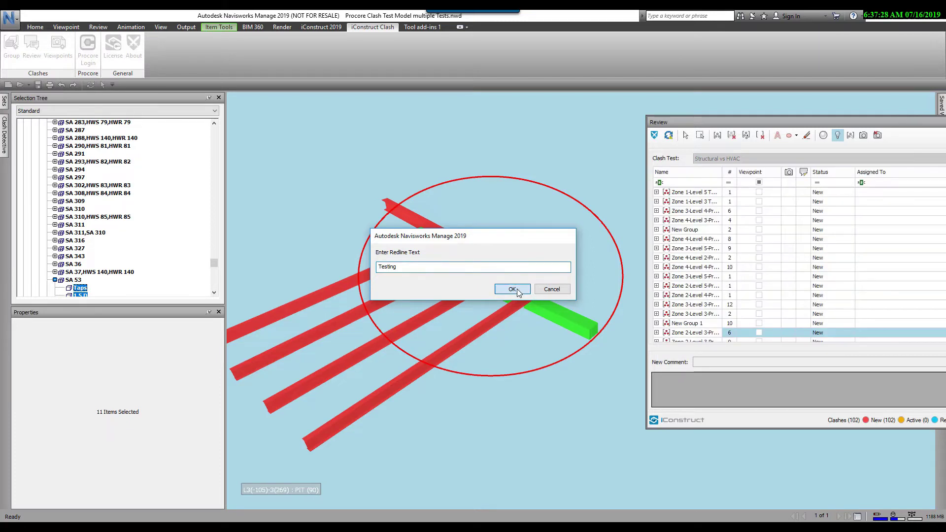
Step: Reselect the Zone 2, Level 3 clash group so the redline viewpoint is saved on it
left_click(701, 326)
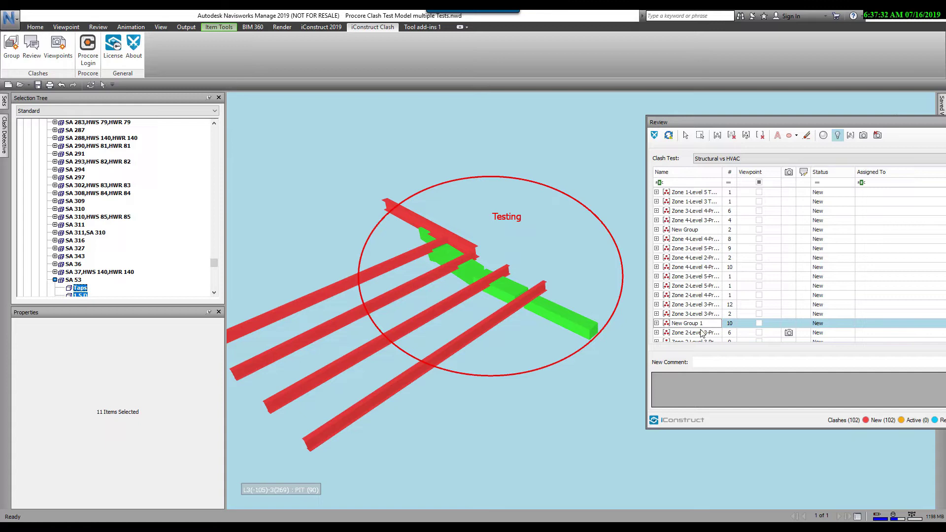
left_click(790, 335)
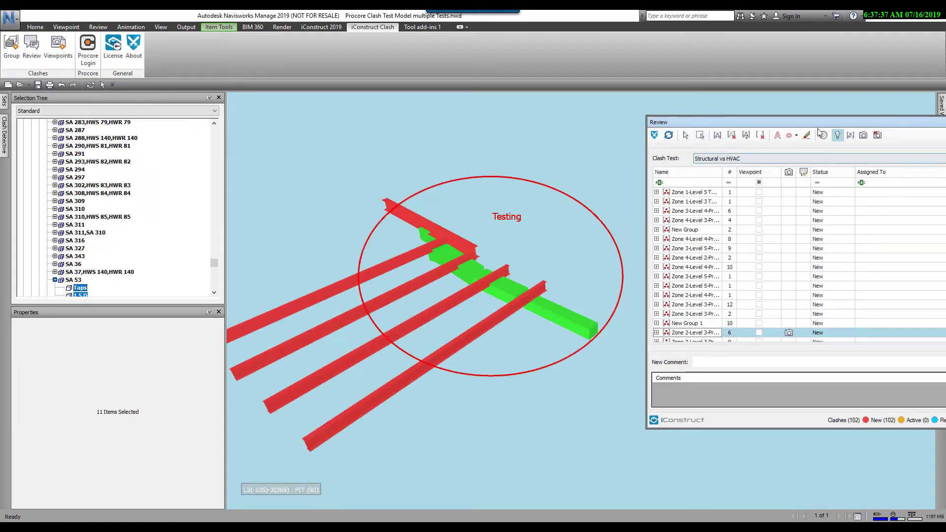
left_click_drag(810, 121, 710, 88)
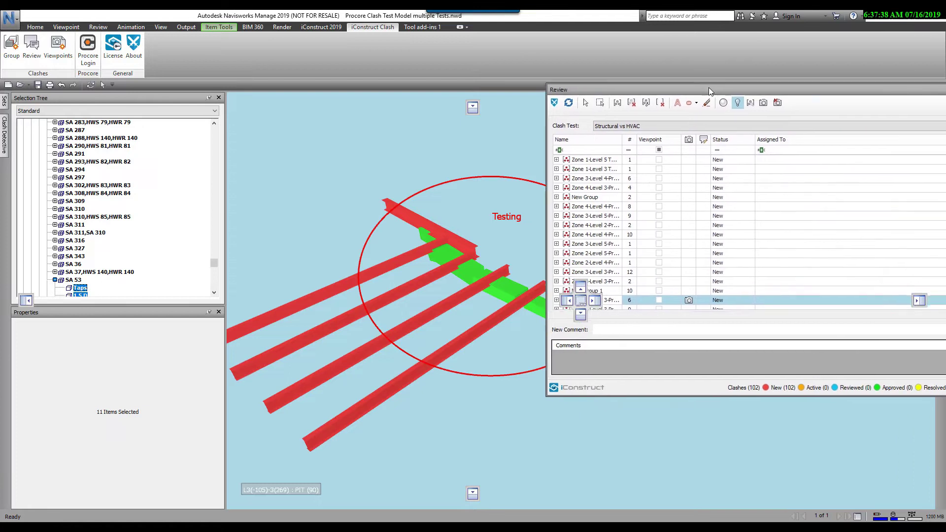
Step: Set the Zone 2, Level 3 group's status to Active
left_click(736, 300)
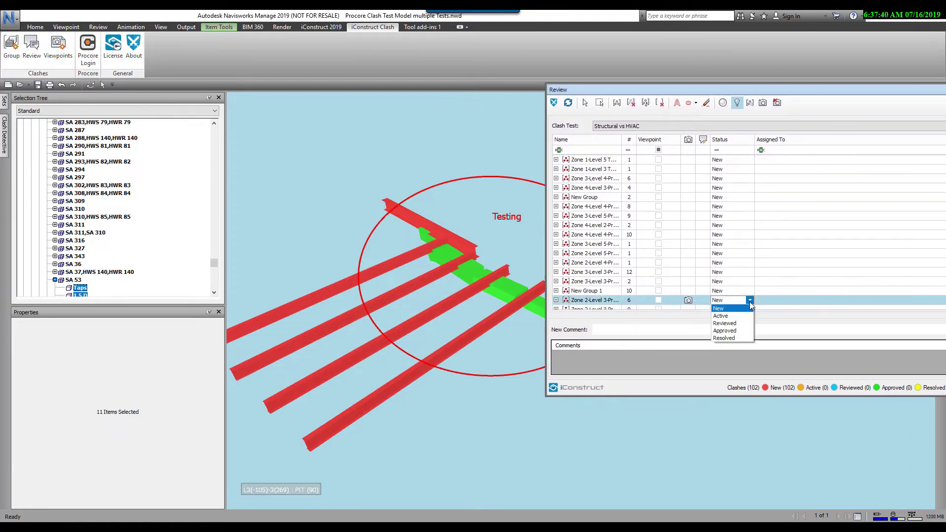
left_click(722, 316)
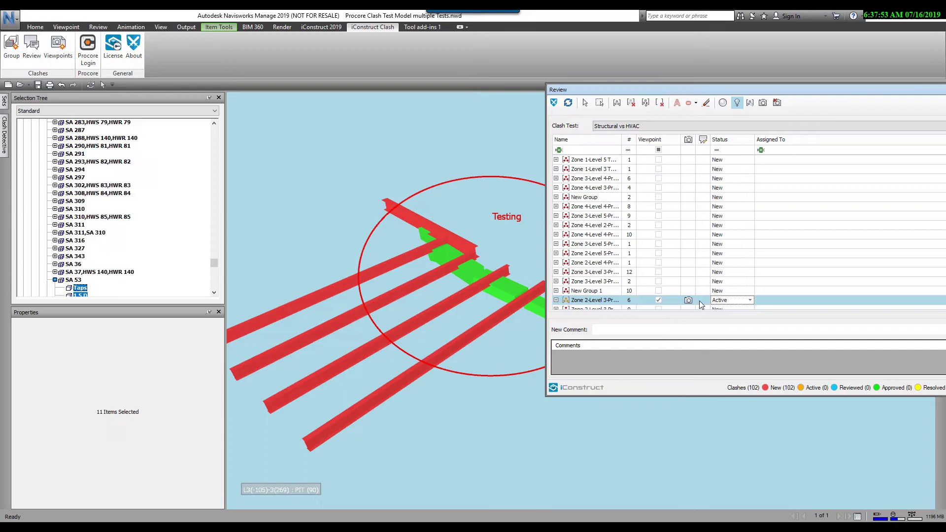
left_click(616, 330)
Step: Add the saved comment 'Lower Duct' to the group
left_click(618, 330)
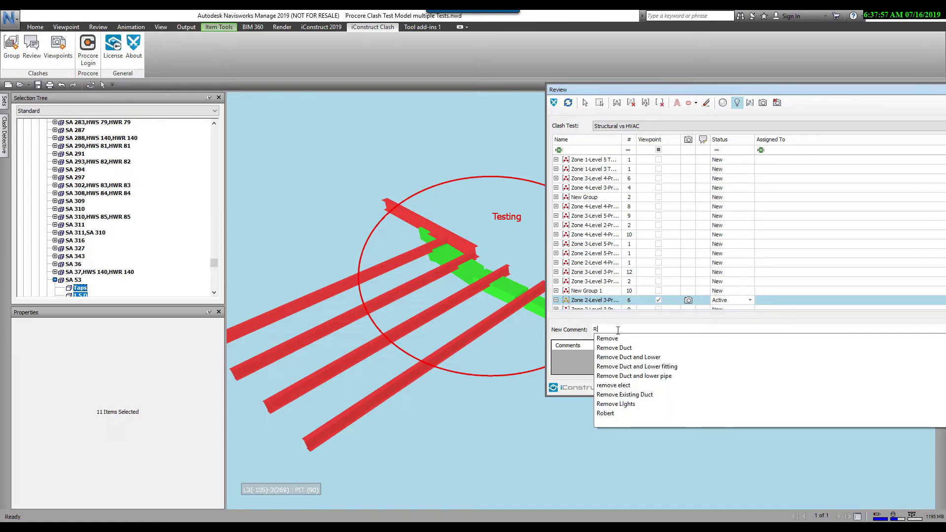
type("Lower")
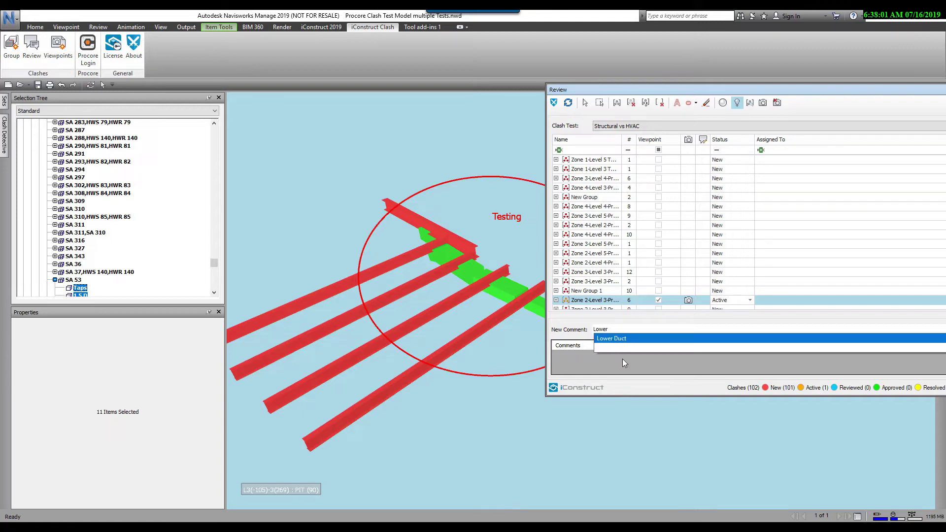
left_click(622, 348)
key("Return")
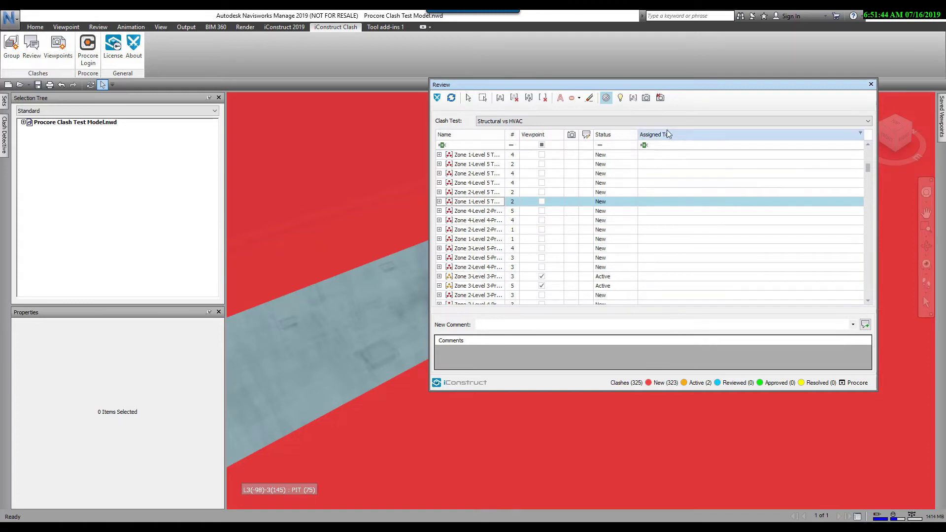
Step: Assign the Zone 2-Level 3 group to the listed team member and untick its Viewpoint option
left_click(676, 203)
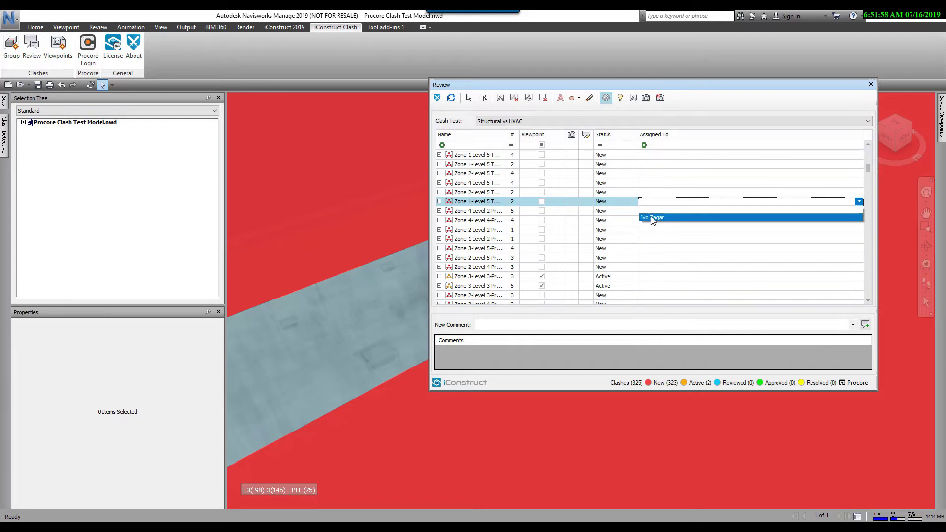
left_click(651, 217)
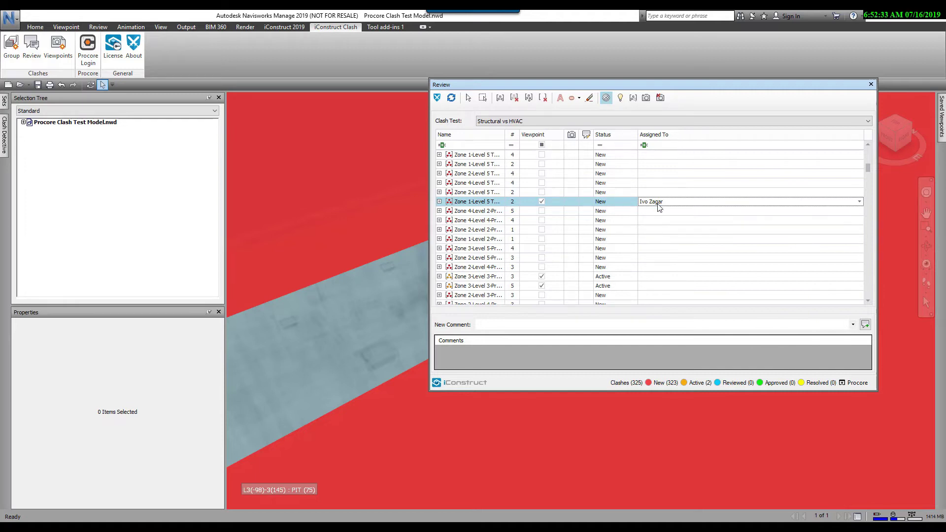
left_click(542, 202)
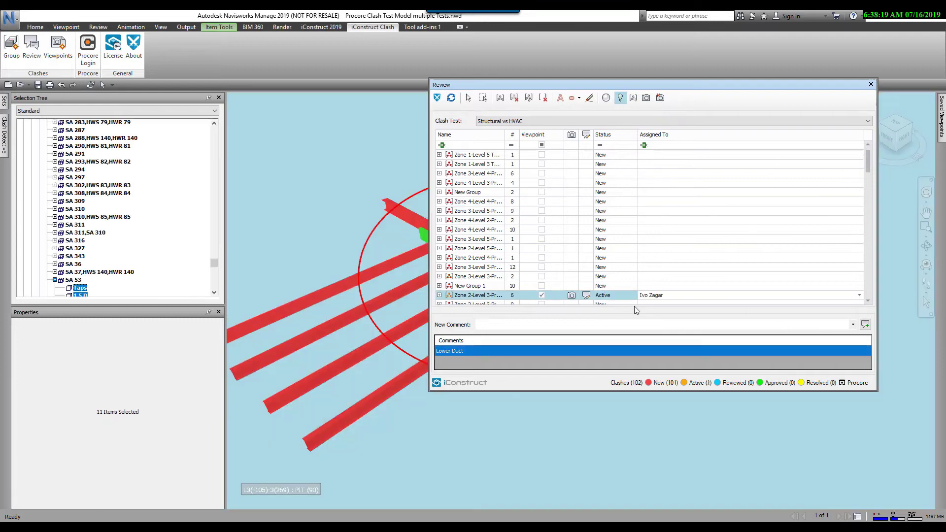
Step: Close the Review window, apply Dim Other to clash results, and go to the Home view
left_click(871, 84)
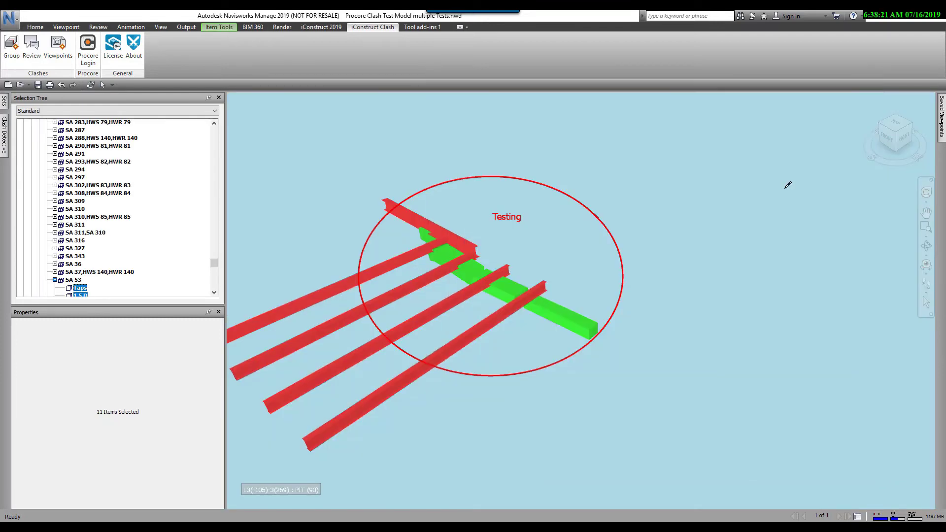
left_click(5, 143)
left_click(80, 258)
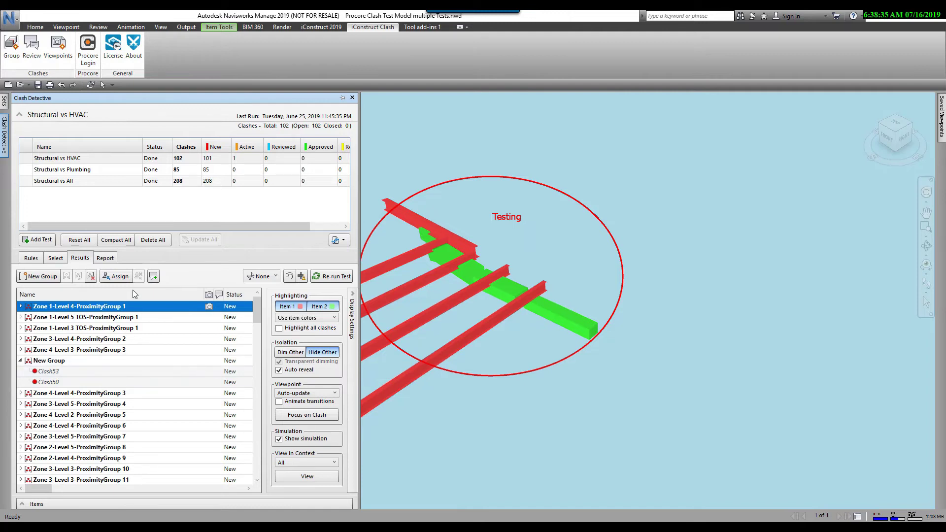
left_click(289, 353)
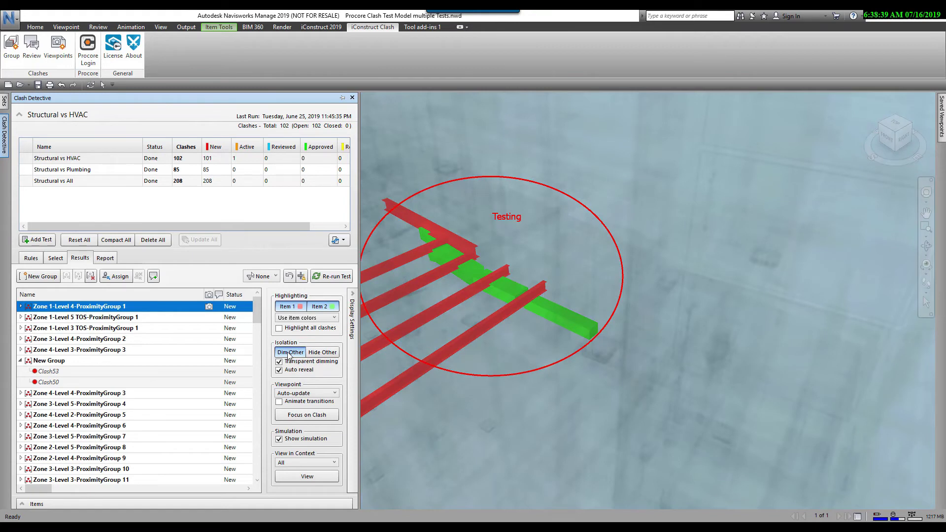
left_click(32, 260)
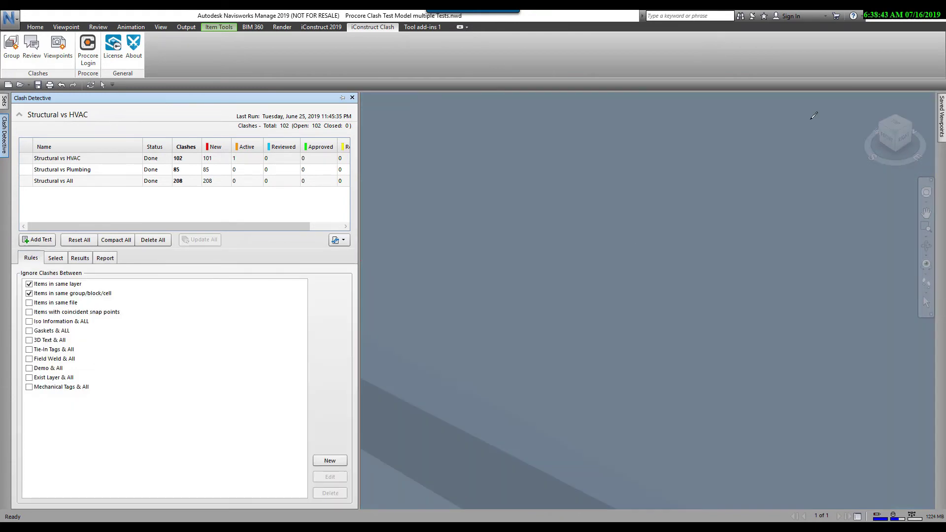
left_click(863, 101)
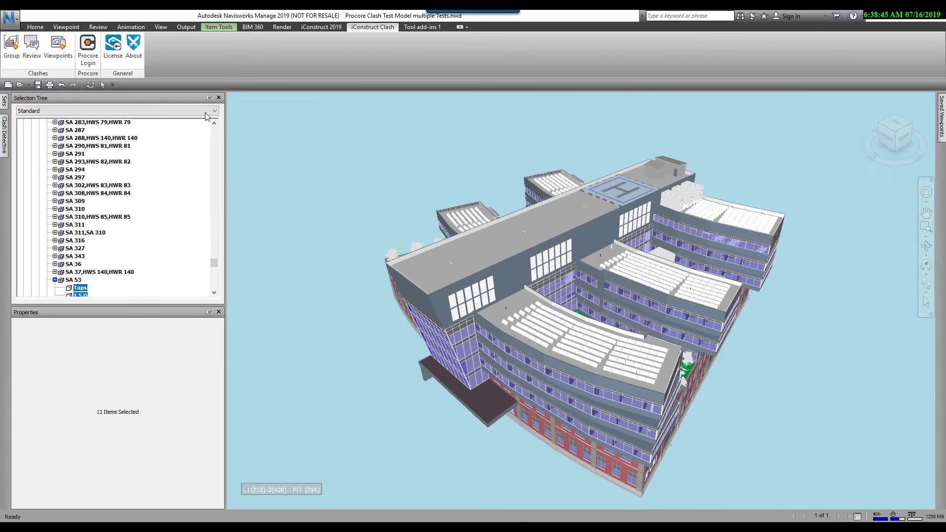
Step: Create Groups viewpoints for all three tests using the Date-Test Name-Level folder template
left_click(59, 44)
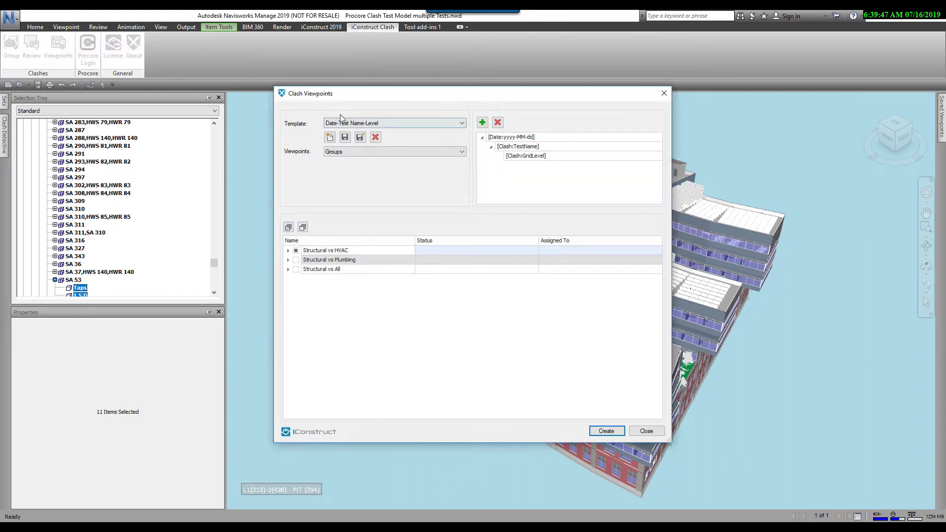
left_click(462, 125)
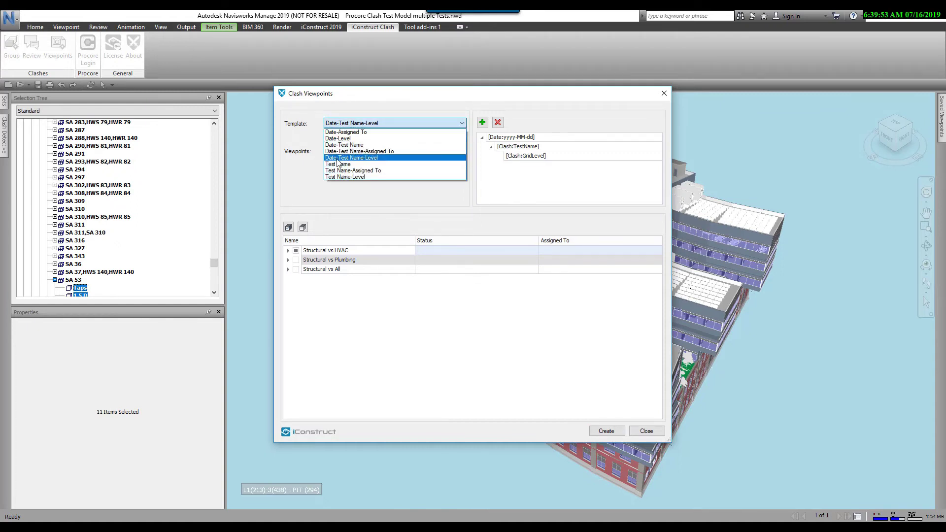
left_click(449, 158)
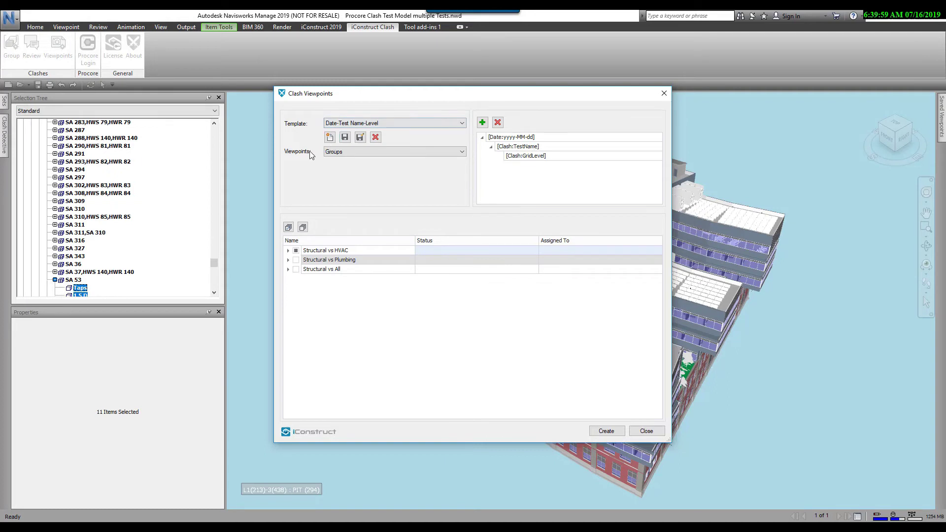
left_click(464, 152)
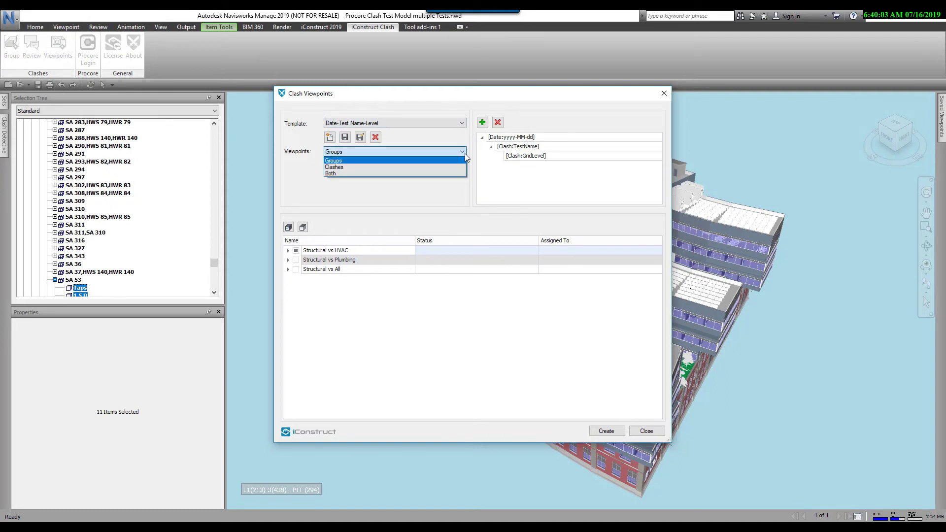
left_click(359, 150)
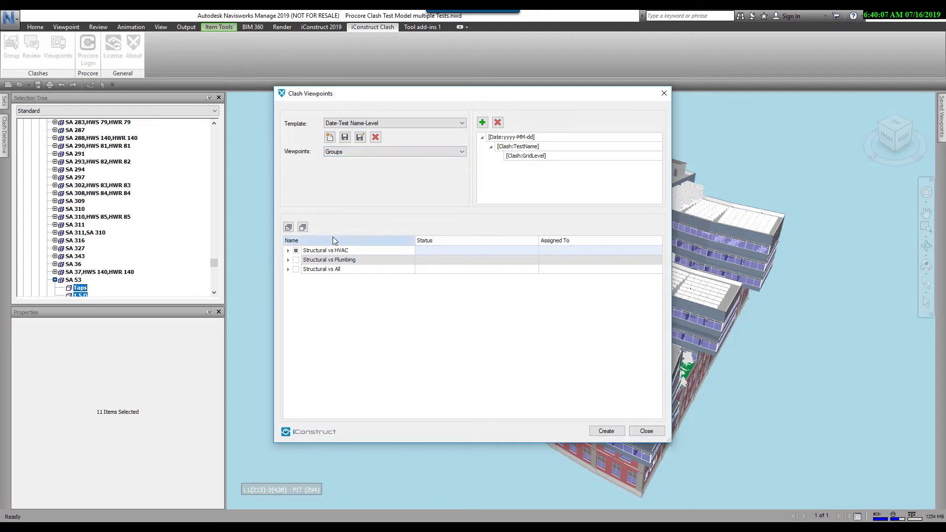
left_click(288, 250)
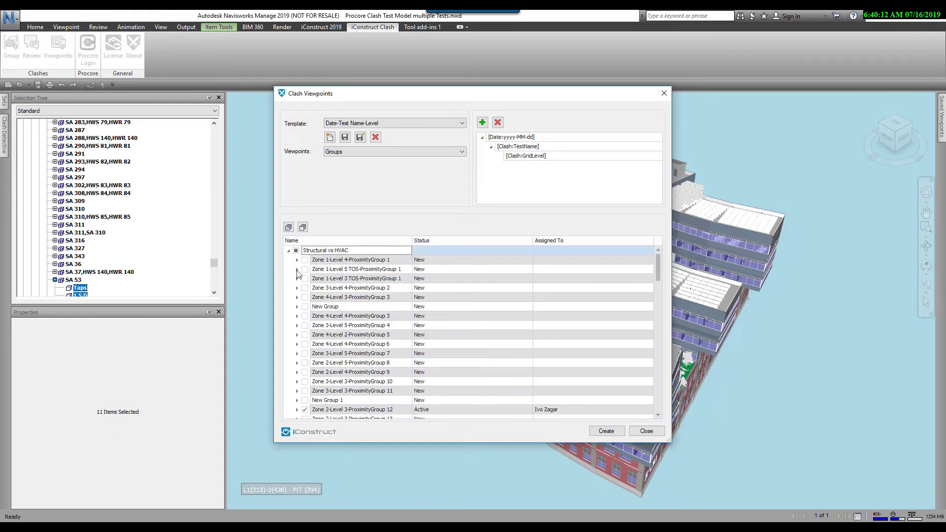
left_click(305, 410)
left_click(289, 228)
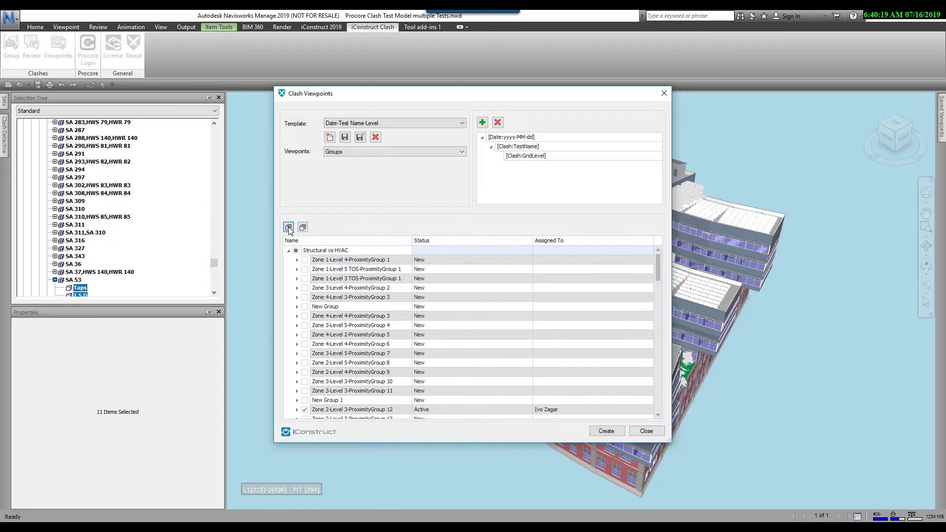
left_click(288, 252)
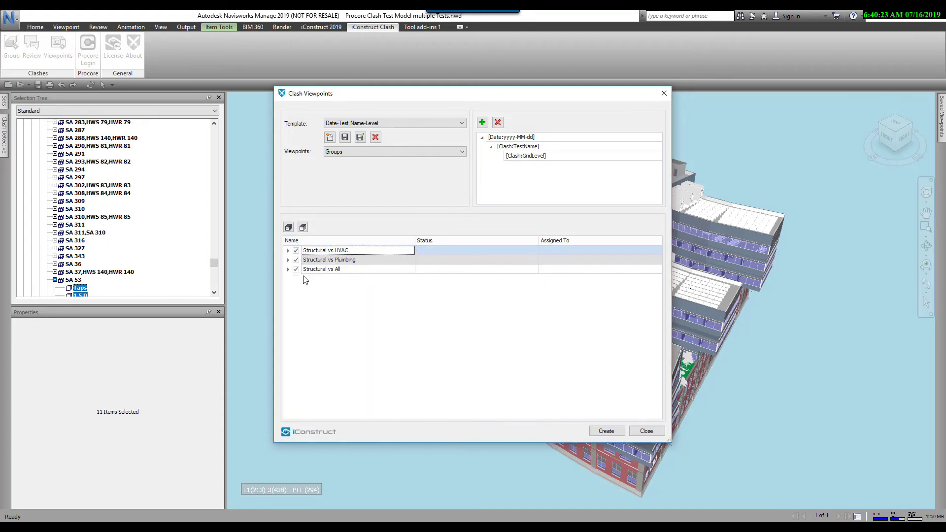
left_click(606, 431)
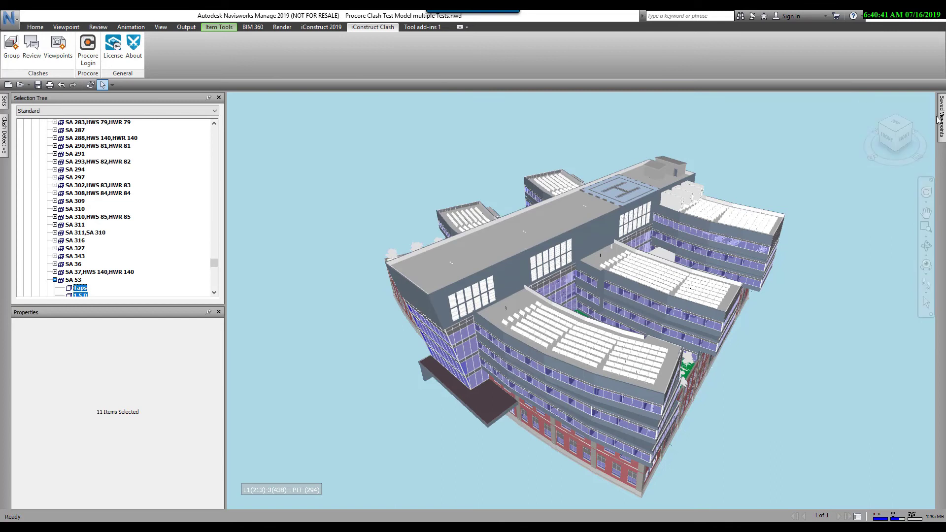
Step: Browse 2019-07-16 > Structural vs Plumbing > Level 6 TOS viewpoints, proximity groups 10, 12, 14, 16
mouse_move(938, 120)
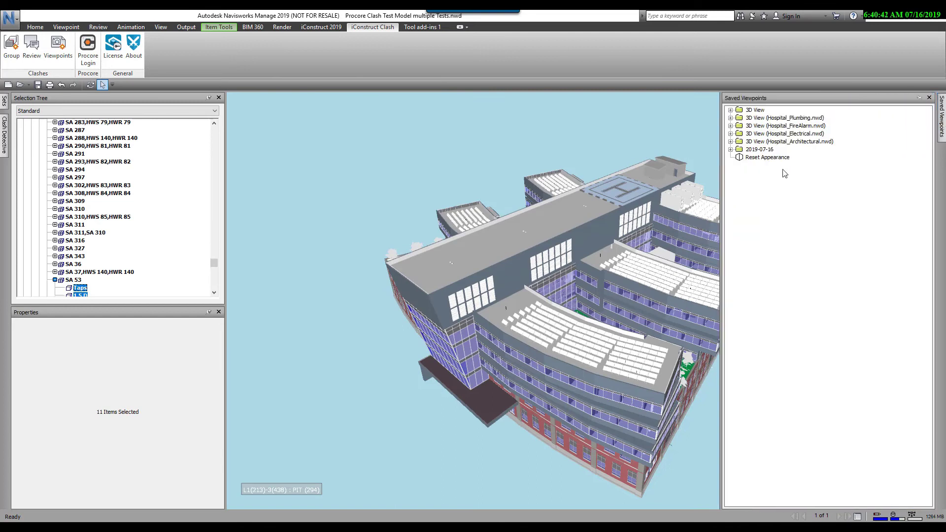
left_click(731, 149)
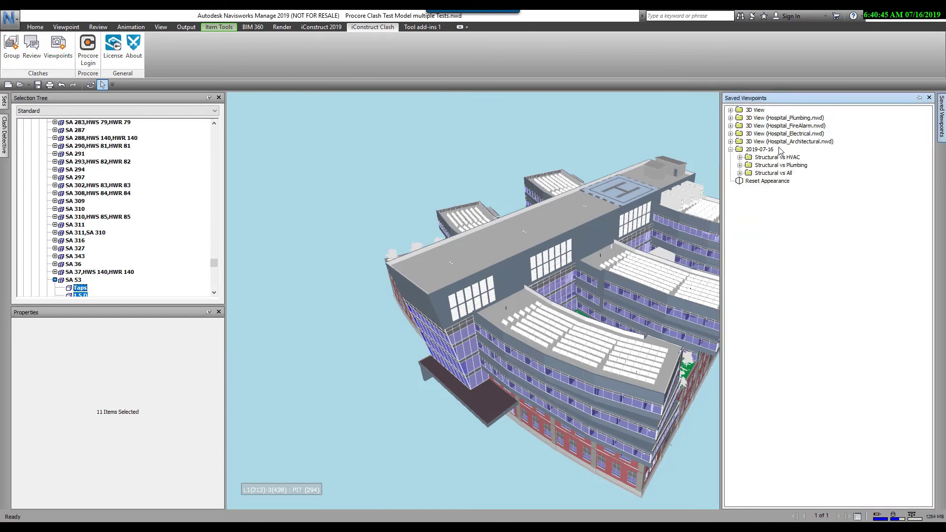
left_click(740, 166)
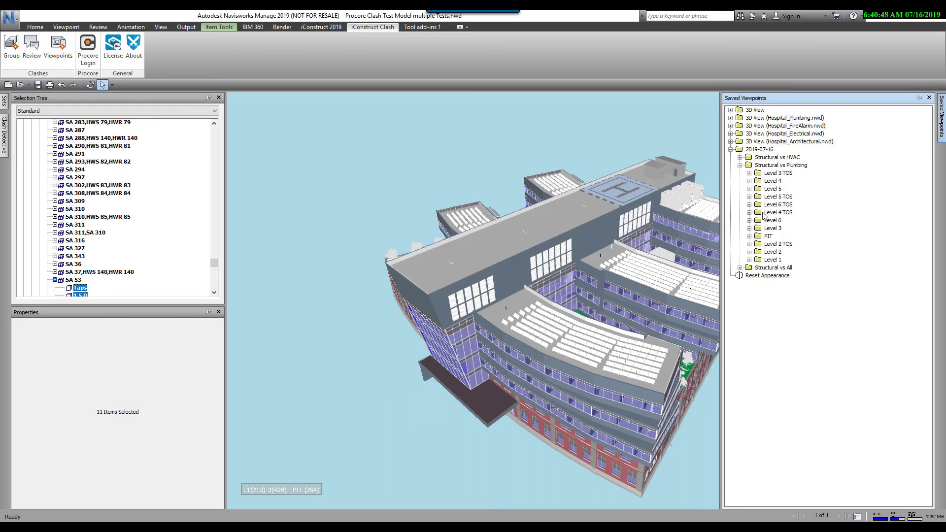
left_click(750, 205)
left_click(788, 214)
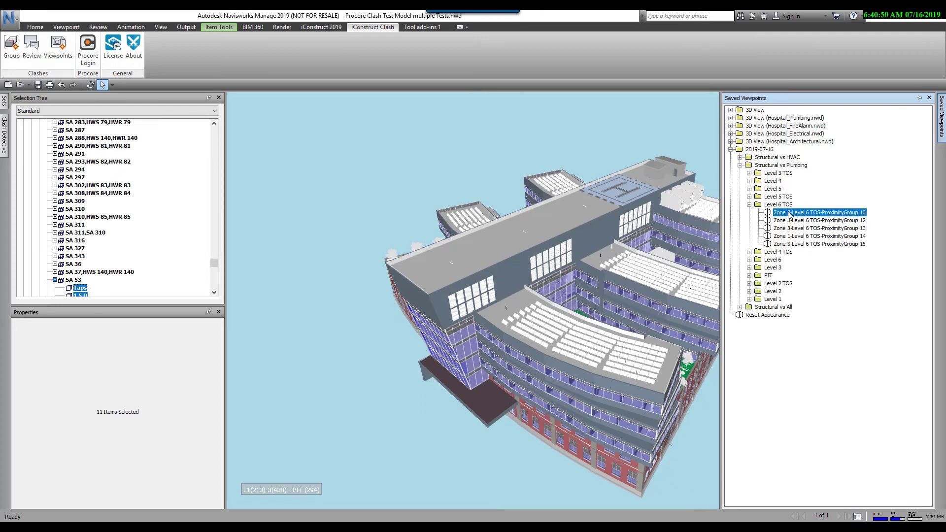
left_click(789, 220)
left_click(790, 237)
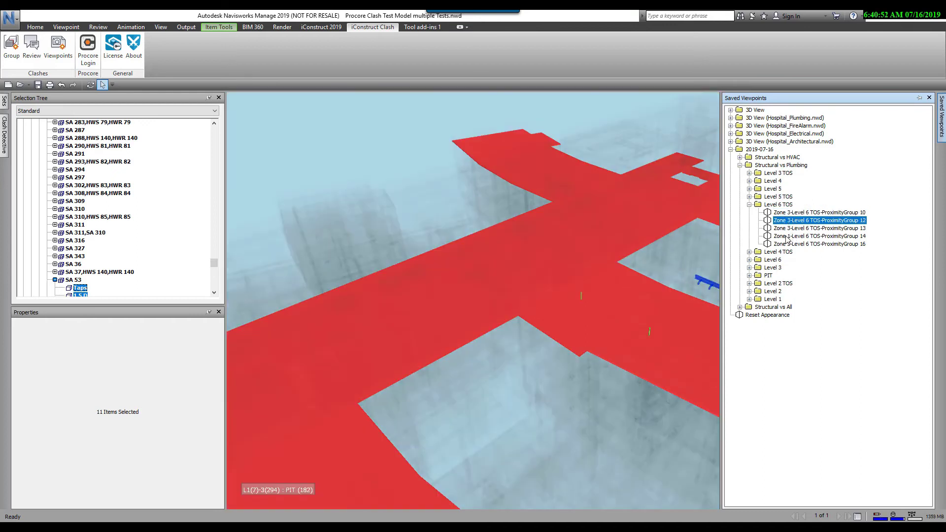
left_click(790, 244)
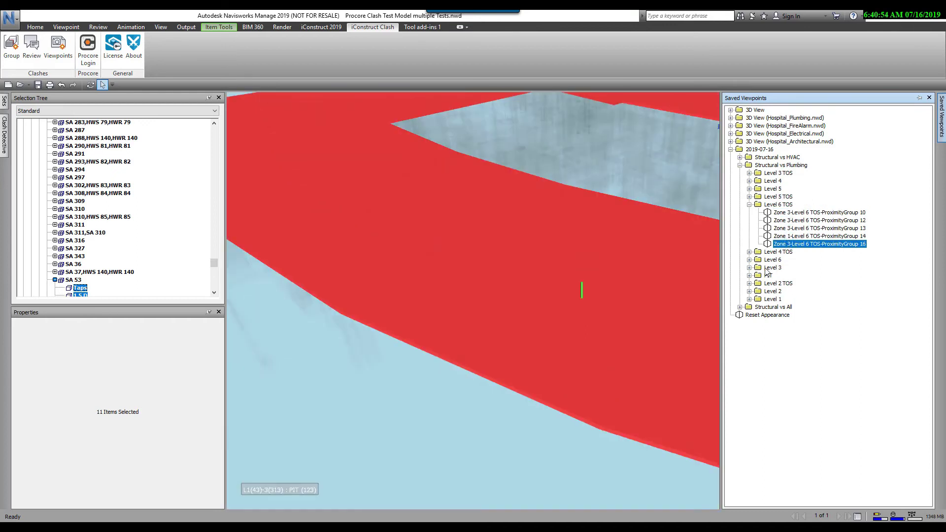
Step: View the PIT group 23 and Level 1 group 24 viewpoints, then reset the appearance
left_click(750, 276)
left_click(784, 285)
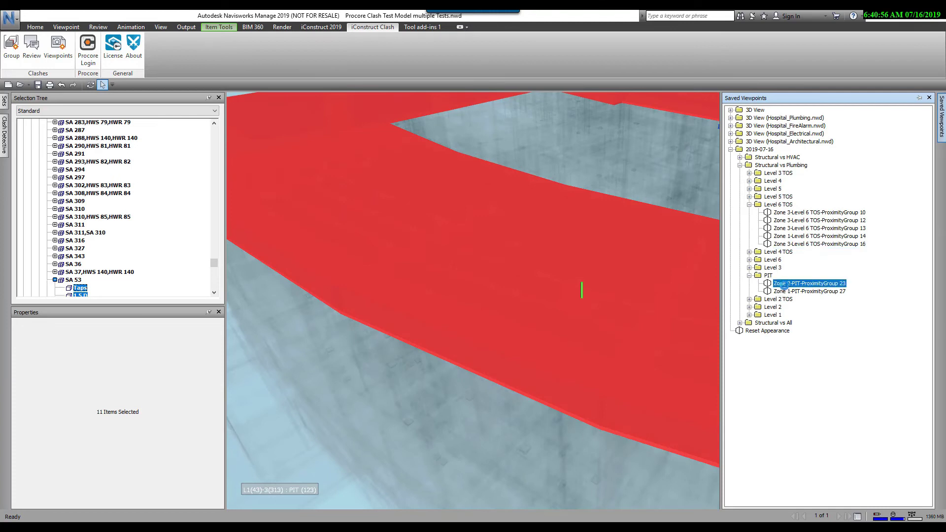
double_click(759, 315)
key("Down")
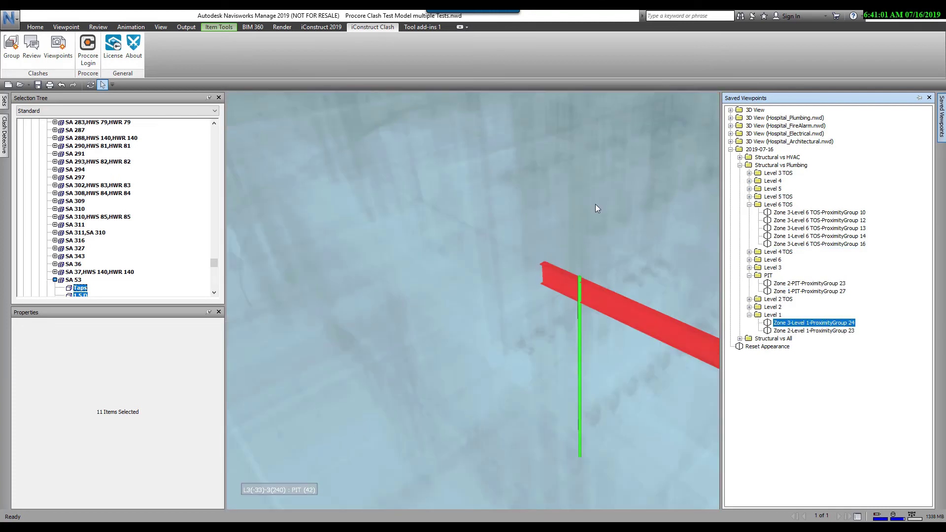
left_click(765, 347)
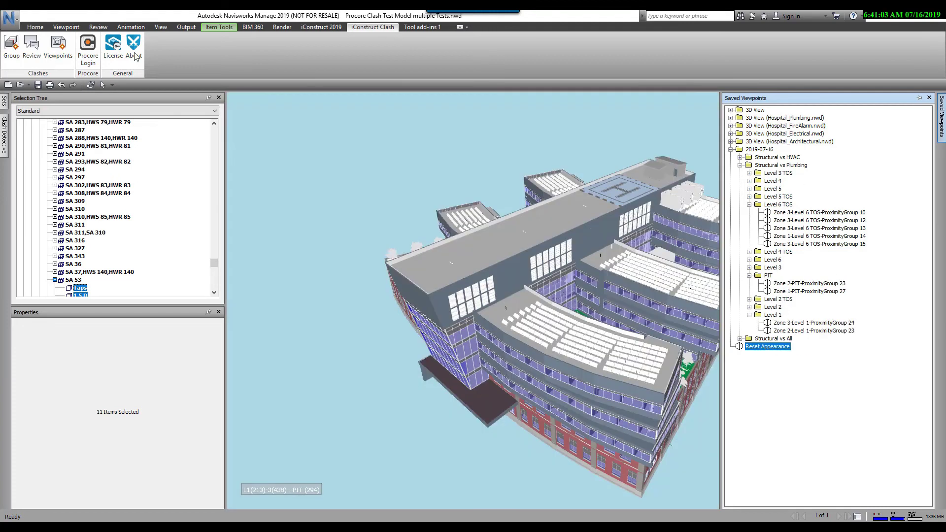
Step: Log in to Procore and choose iConstruct Demo Company and the Crash Test project
left_click(91, 45)
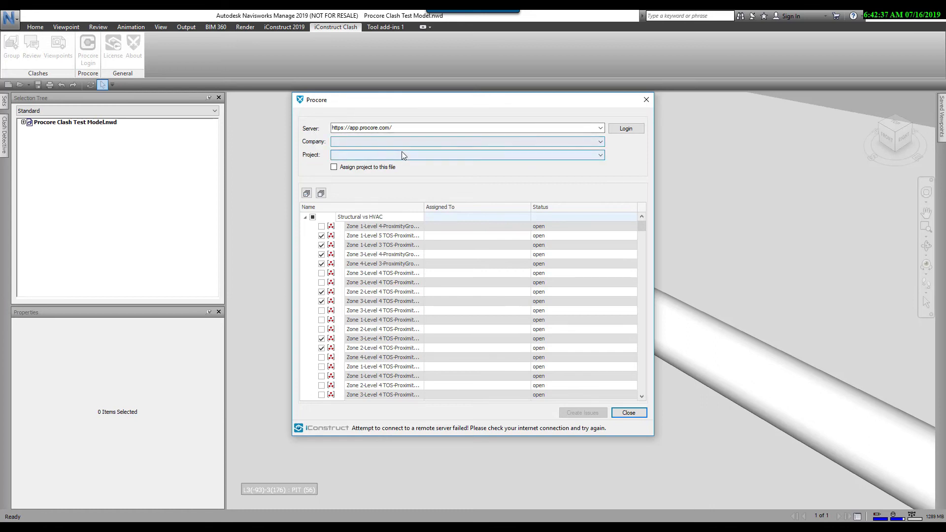
left_click(626, 129)
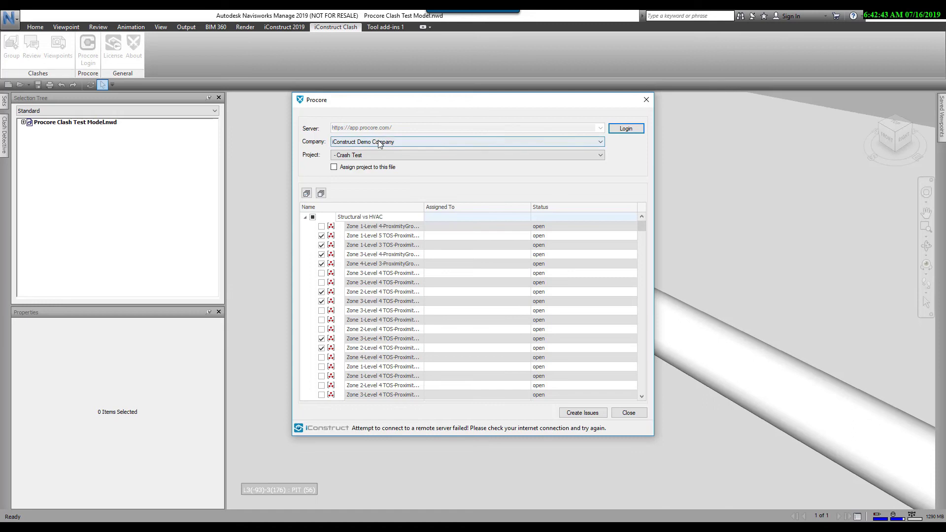
left_click(600, 142)
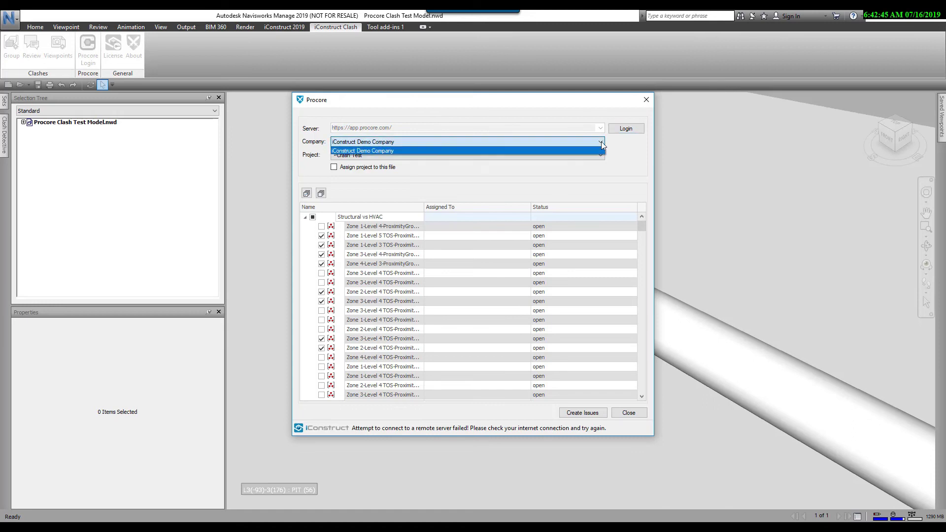
left_click(461, 148)
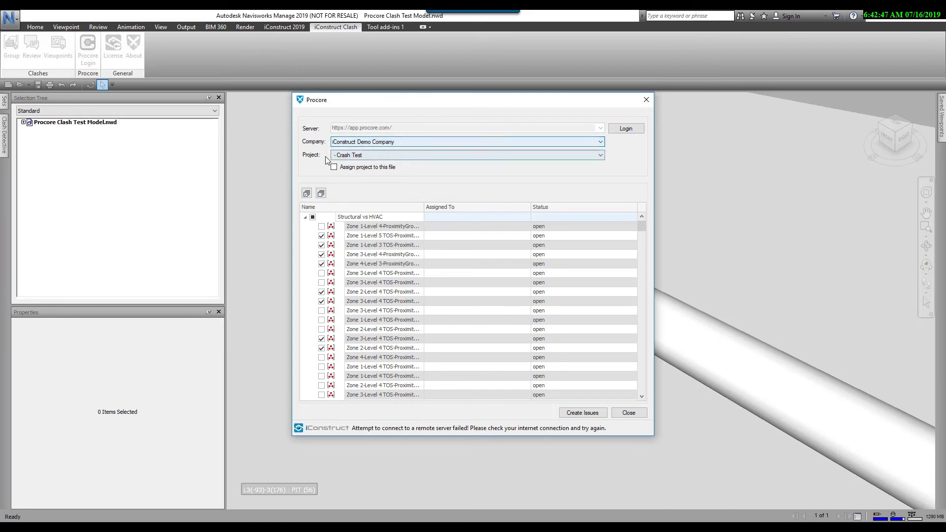
left_click(346, 156)
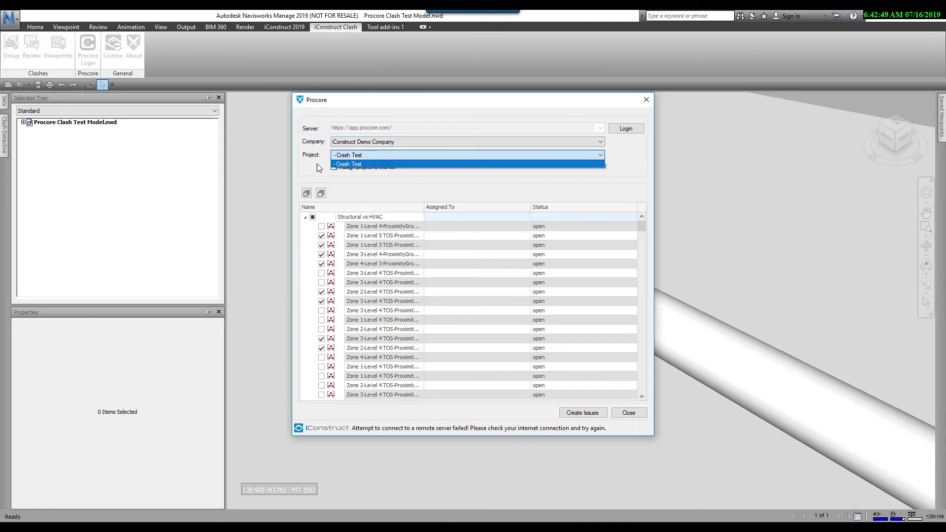
left_click(616, 173)
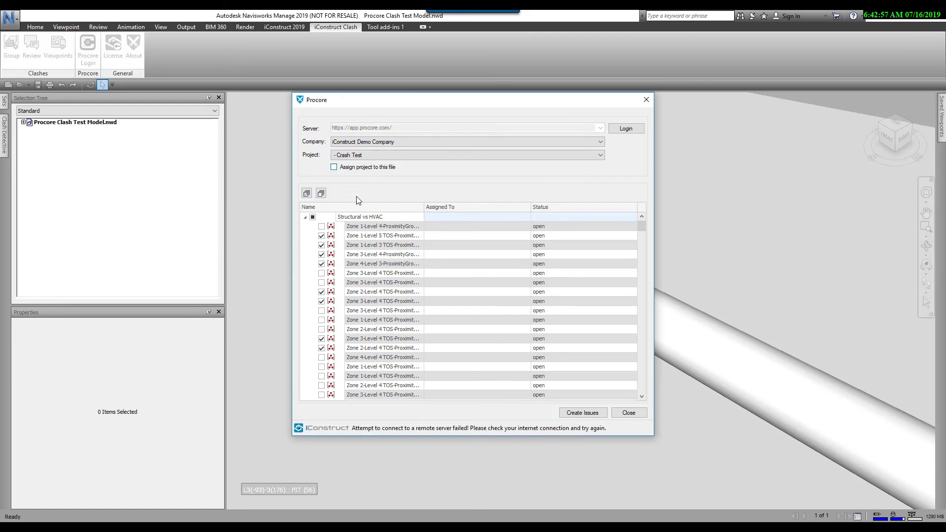
Step: Assign the Crash Test Procore project to this model file and confirm saving the document
left_click(335, 169)
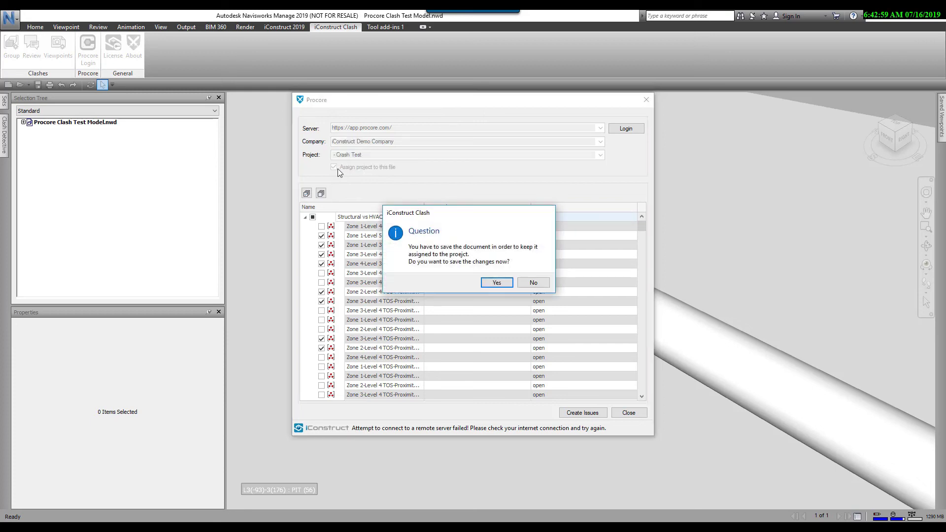
left_click(497, 283)
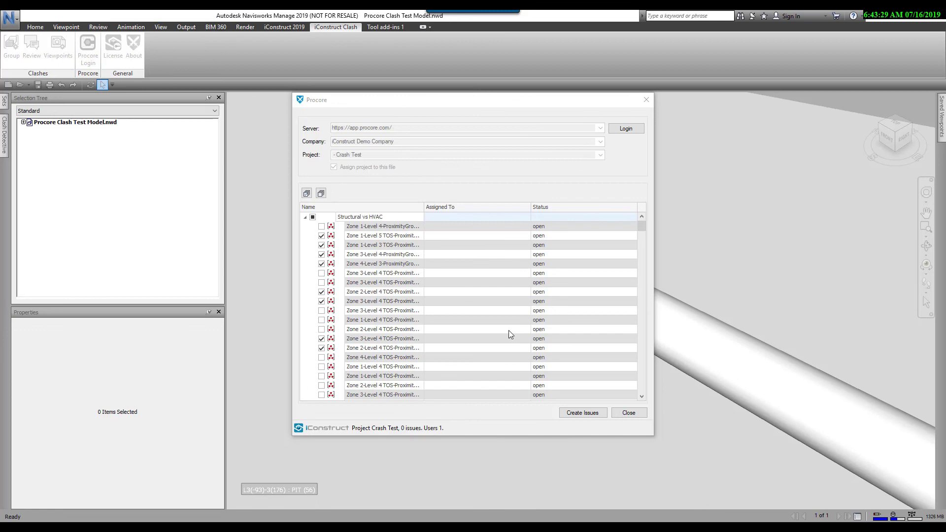
Step: Create Procore issues from the 8 checked clashes, acknowledge the 8/8 upload, and close Procore
left_click(583, 415)
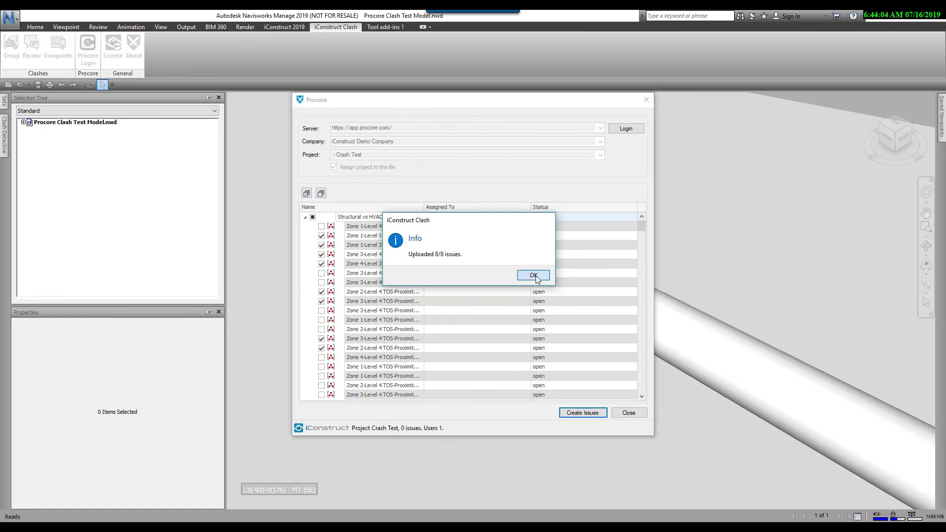
left_click(535, 274)
left_click(628, 414)
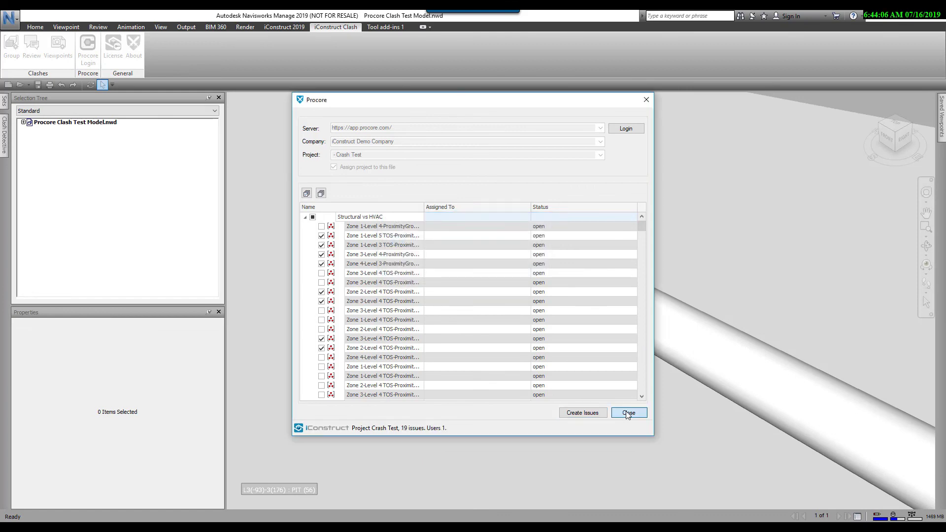